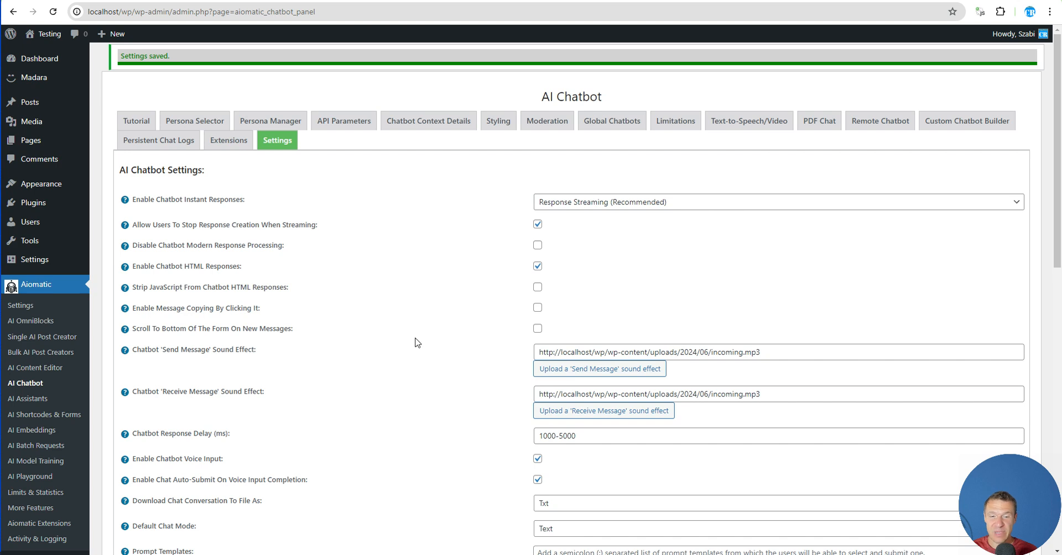
Step: Review the AI Chatbot settings, from the general options through the AI Vision section to the chatbot preview
scroll(417, 343, "down", 10)
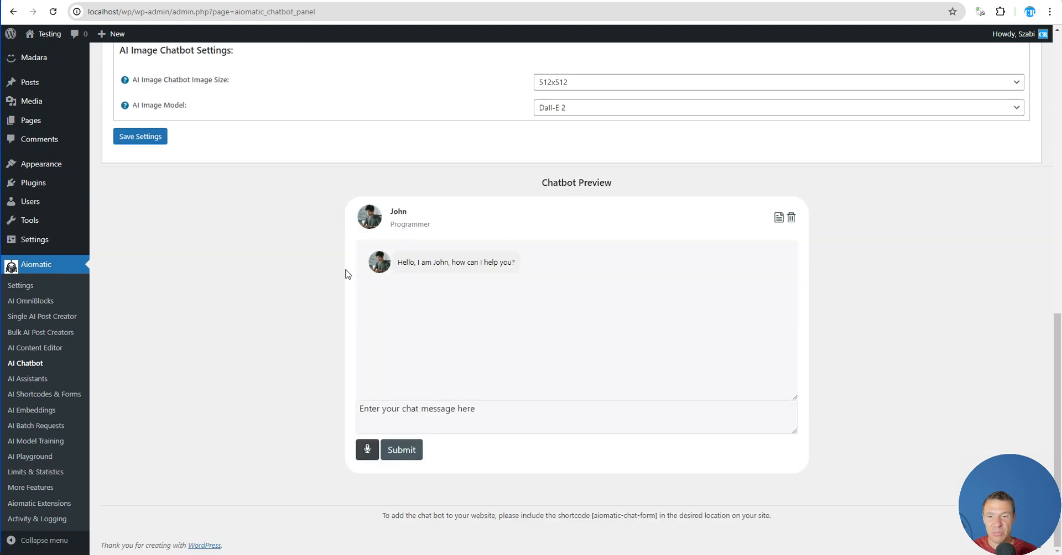
scroll(299, 329, "up", 4)
scroll(299, 329, "down", 4)
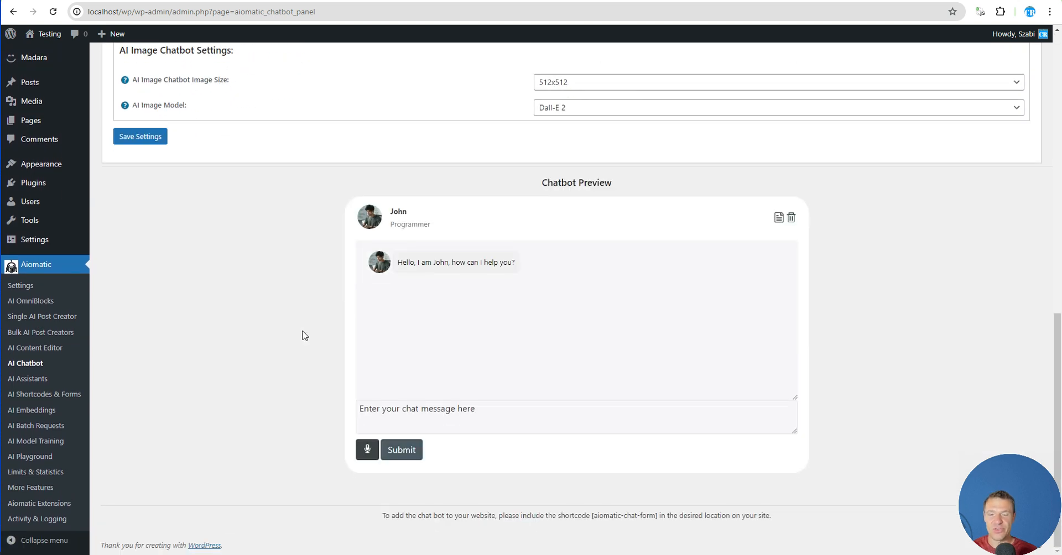
scroll(341, 347, "up", 9)
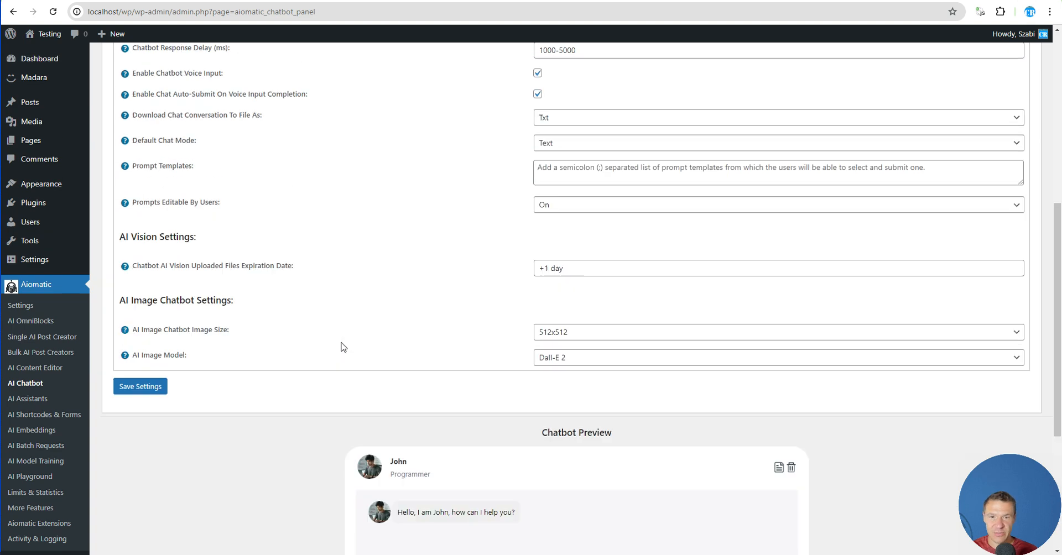
scroll(342, 346, "down", 2)
scroll(342, 347, "up", 3)
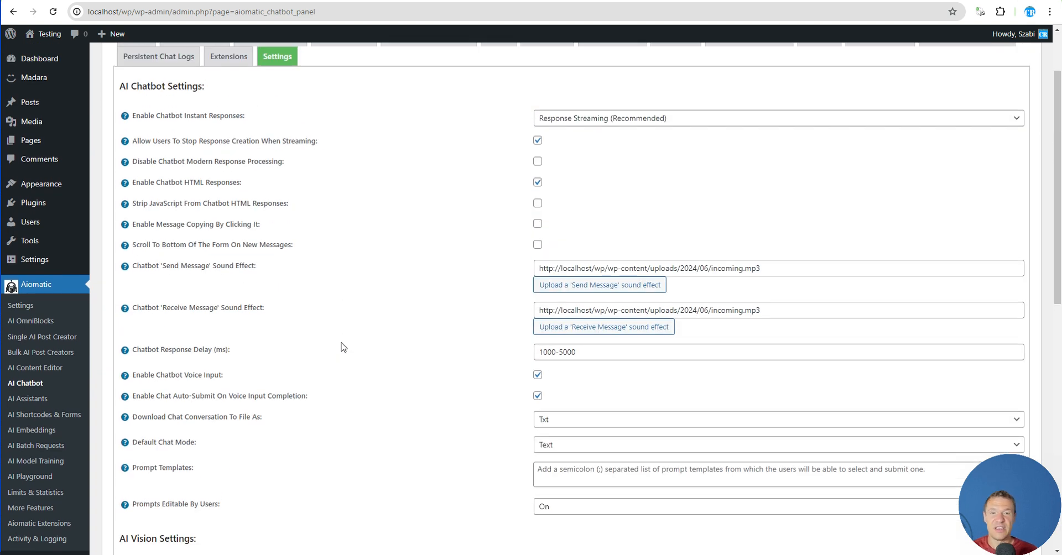
scroll(342, 347, "down", 6)
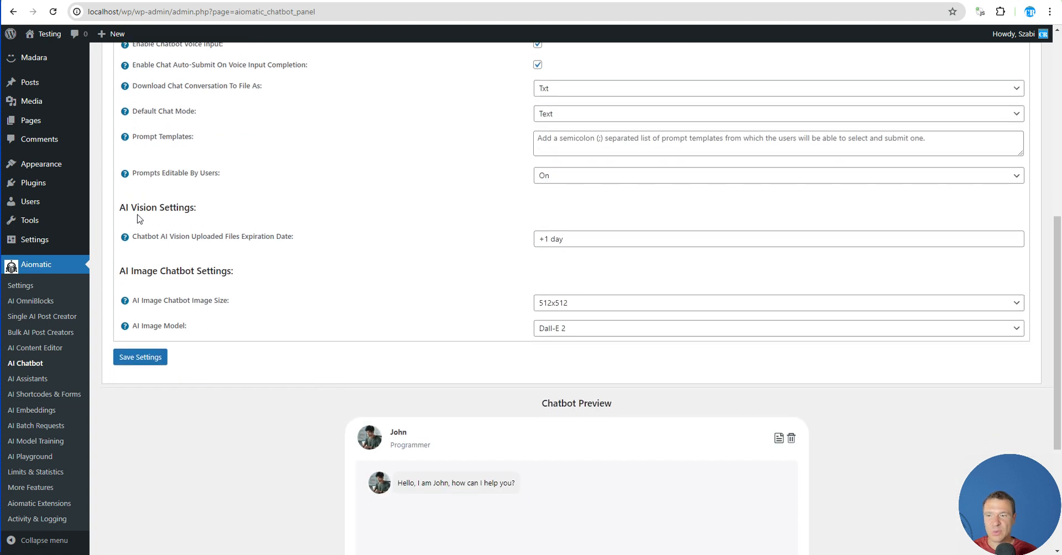
left_click_drag(121, 205, 197, 211)
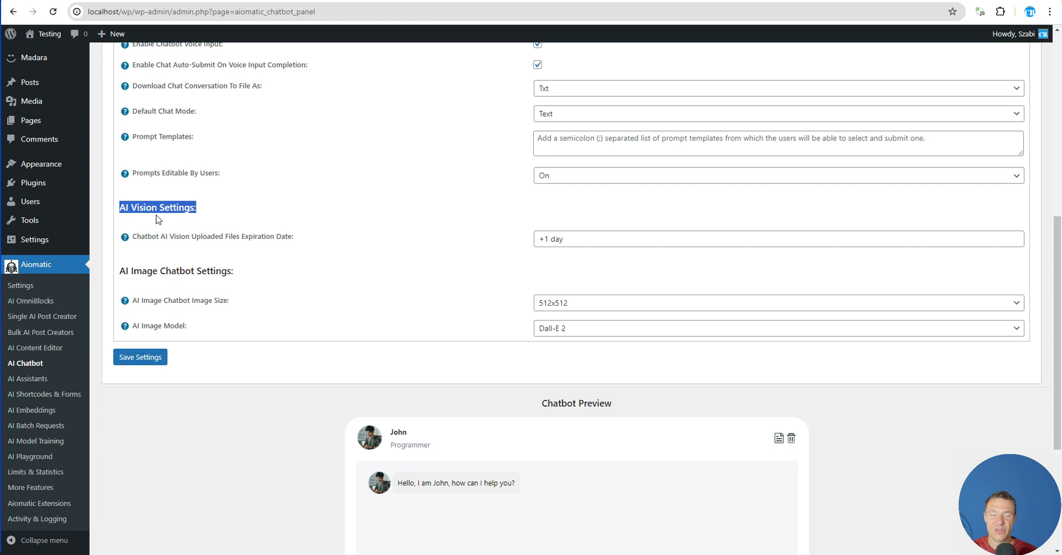
scroll(157, 220, "up", 8)
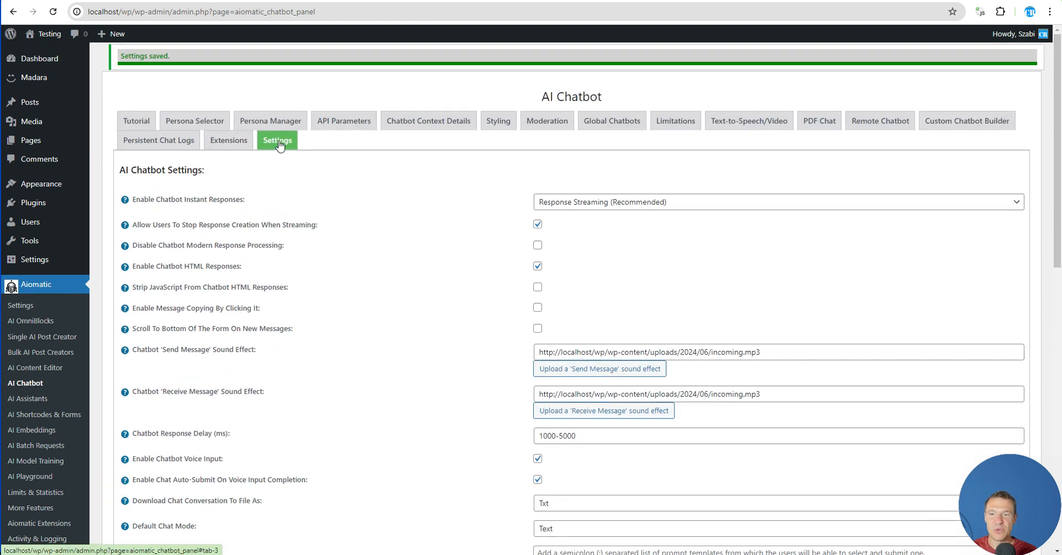
scroll(269, 324, "down", 7)
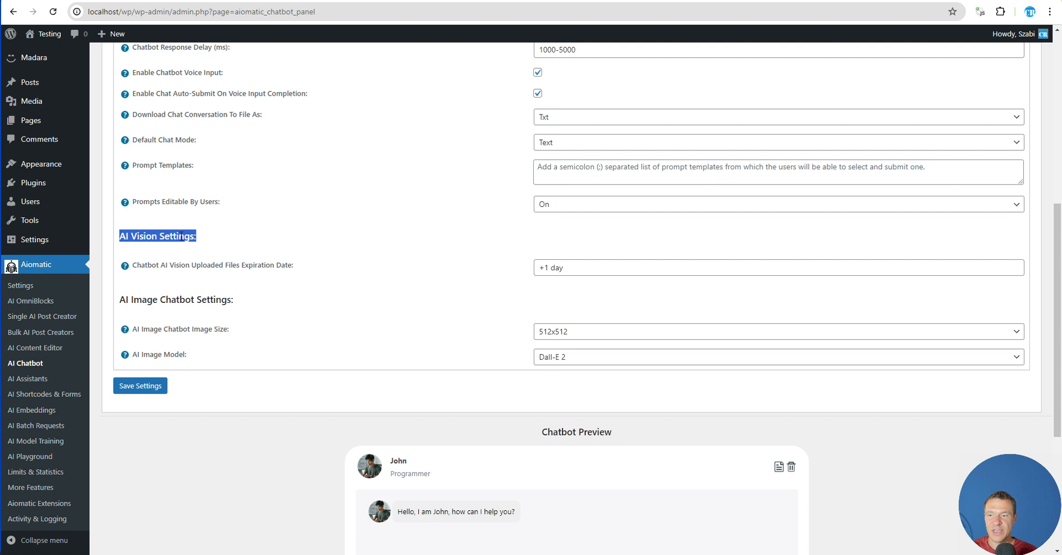
Step: Examine the Chatbot AI Vision Uploaded Files Expiration Date setting and the chatbot options around it
left_click_drag(135, 266, 288, 264)
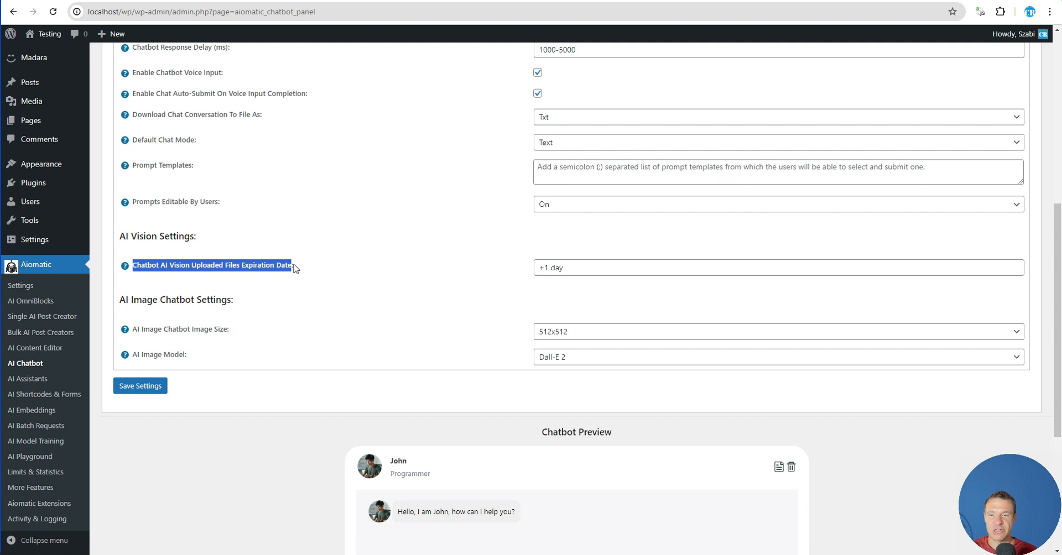
left_click_drag(571, 268, 535, 270)
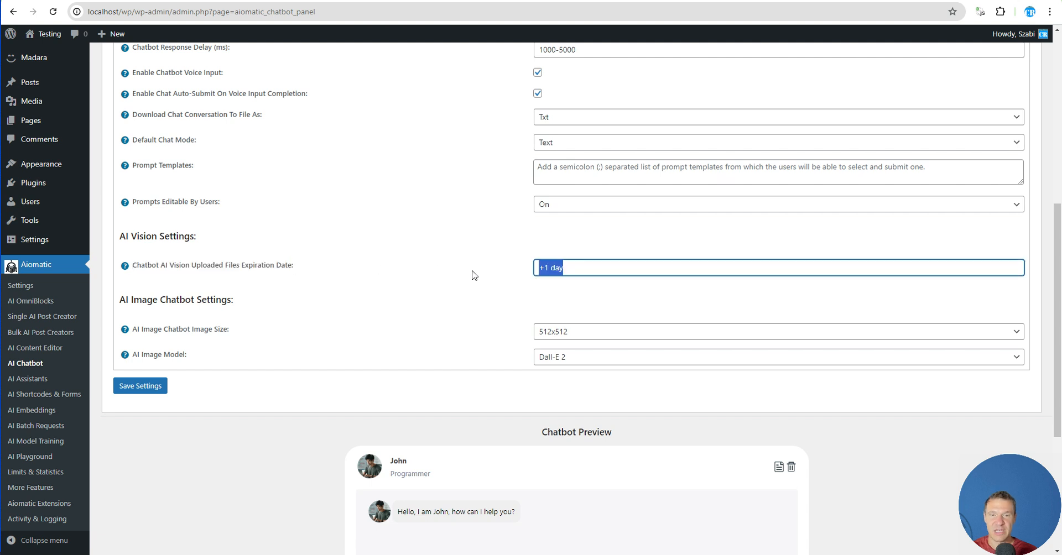
left_click(551, 269)
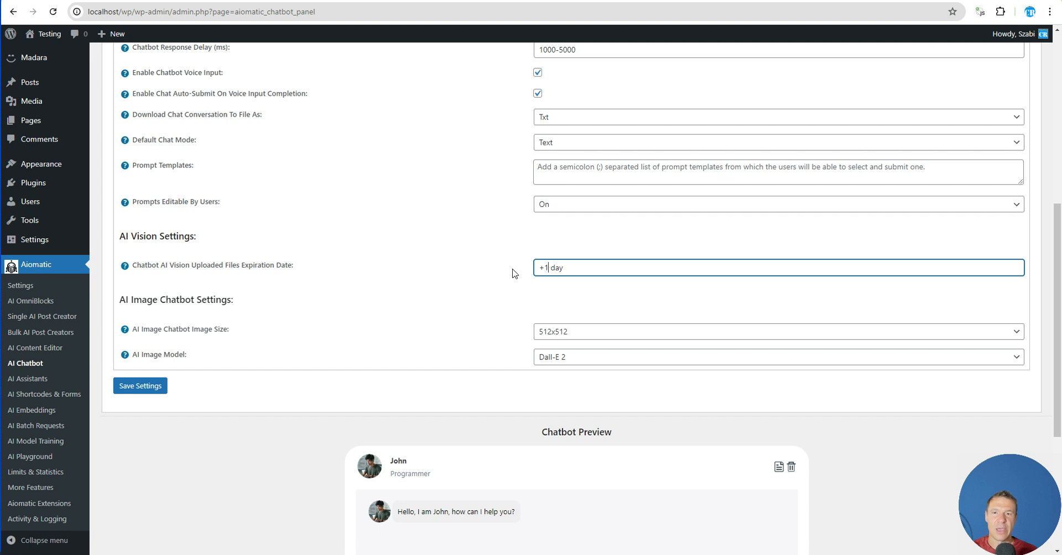
left_click_drag(574, 274, 505, 272)
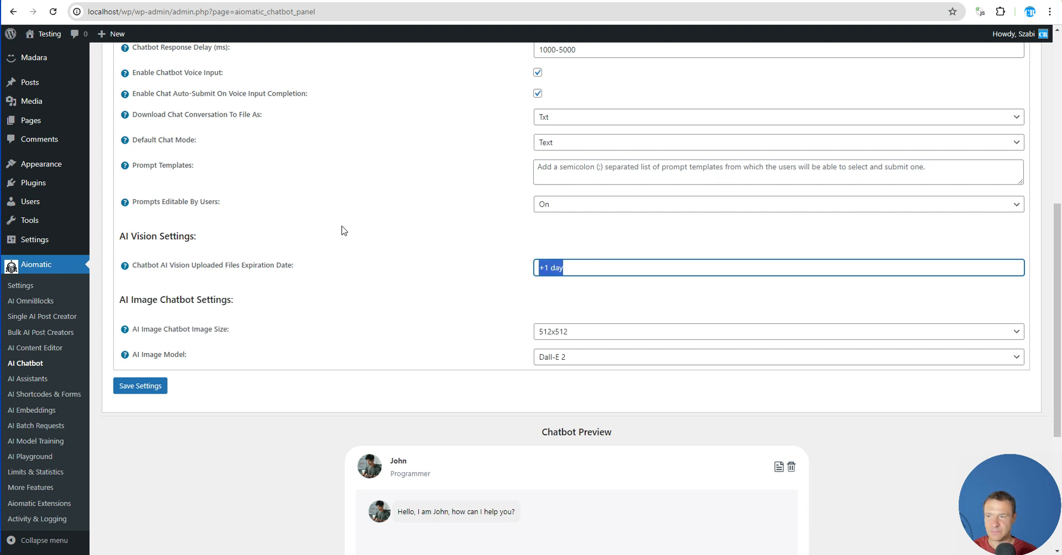
scroll(249, 332, "up", 6)
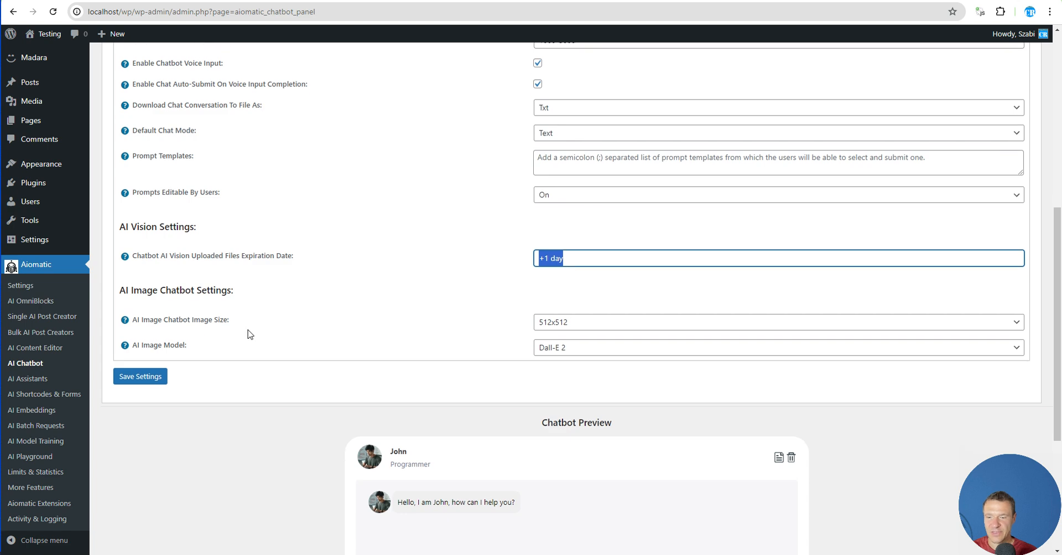
scroll(271, 357, "down", 15)
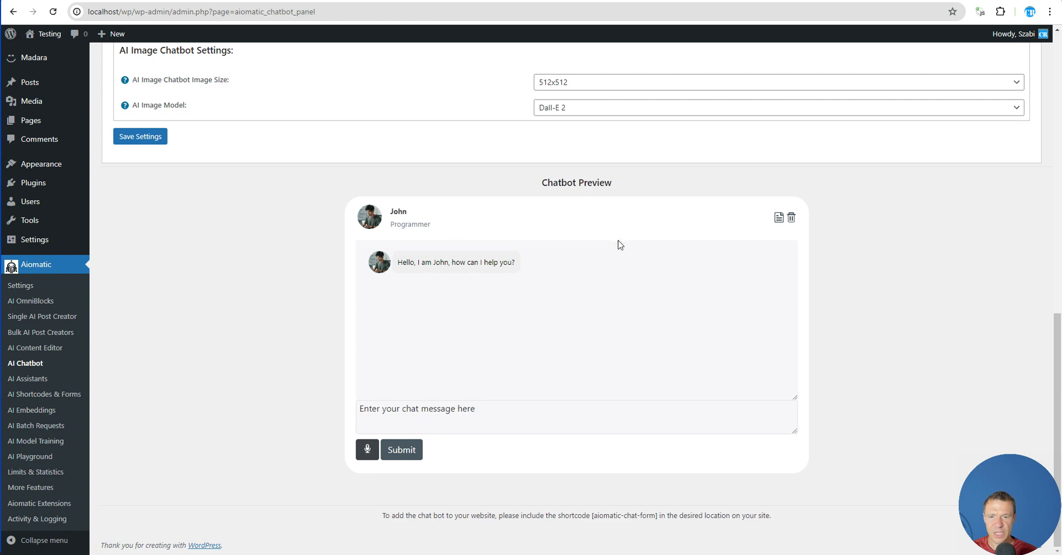
scroll(299, 351, "up", 12)
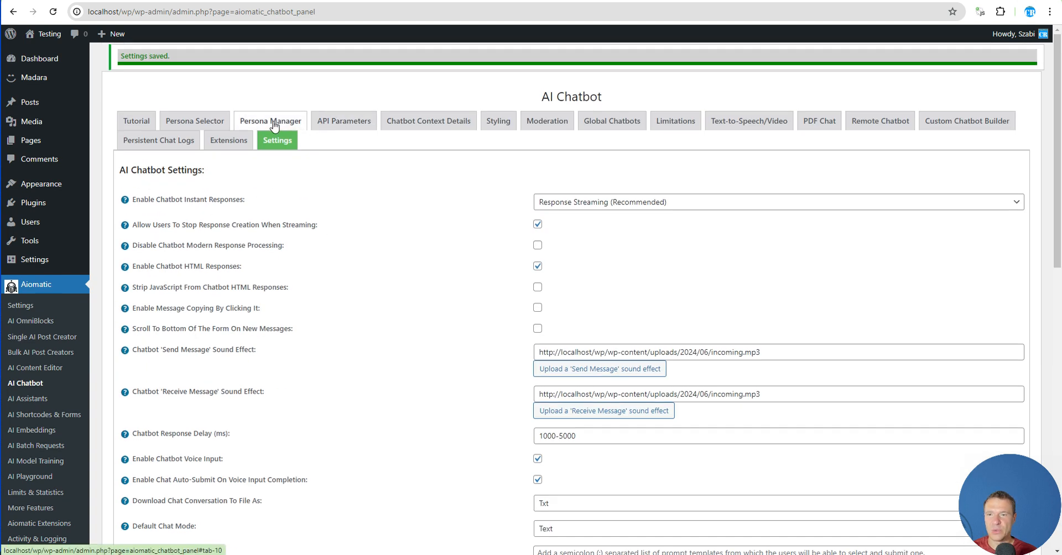
scroll(312, 274, "down", 6)
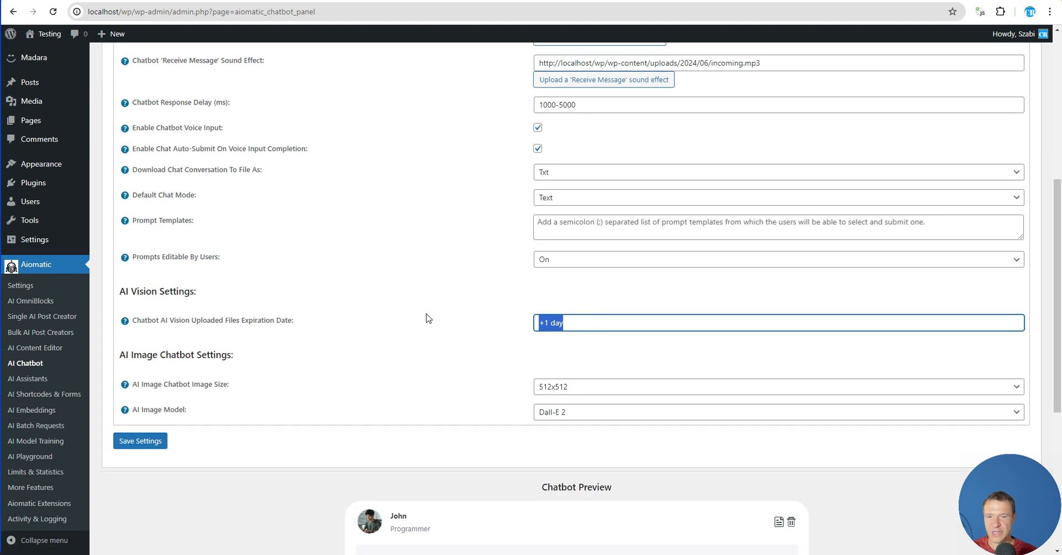
scroll(426, 319, "up", 6)
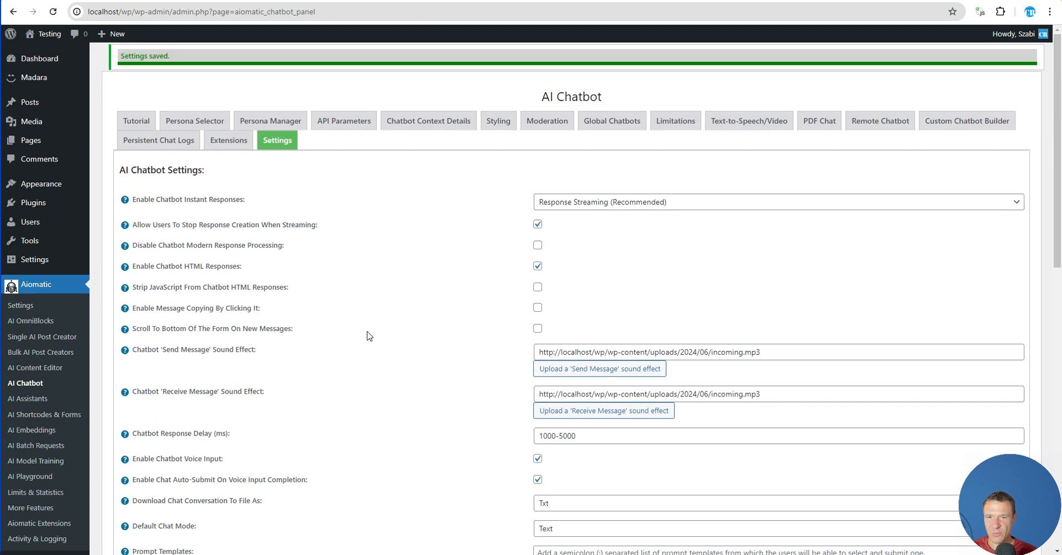
Step: Select gpt-4o (Vision) as the chatbot model in the default API parameters
left_click(212, 124)
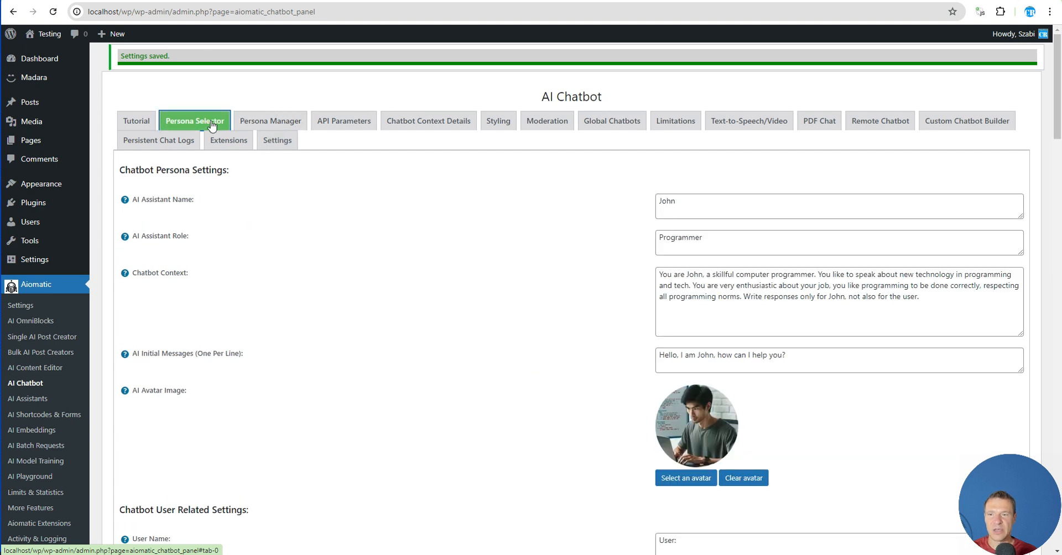
left_click(275, 123)
left_click(332, 123)
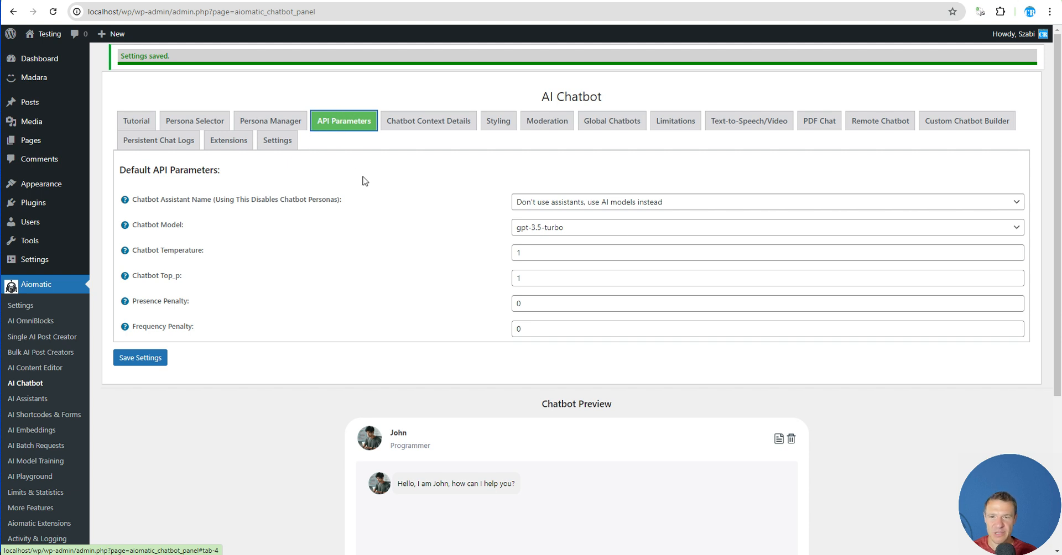
left_click(534, 230)
scroll(558, 326, "down", 3)
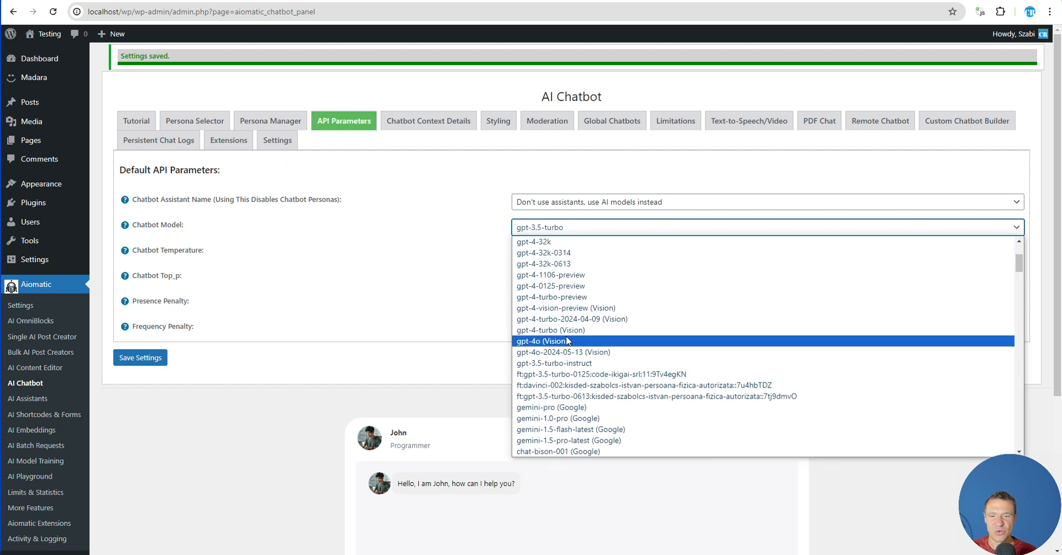
left_click(547, 341)
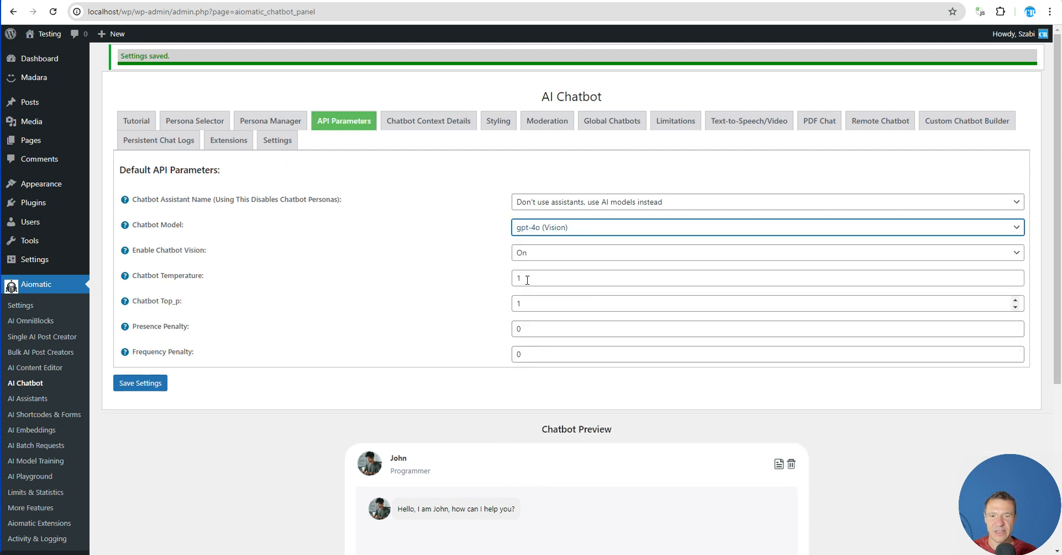
left_click(549, 229)
scroll(564, 332, "down", 3)
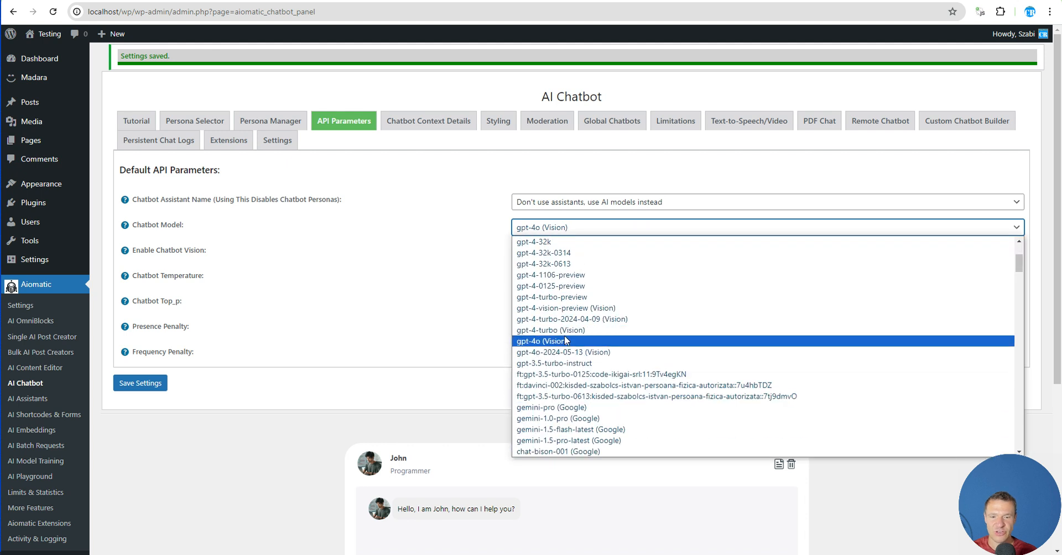
left_click(550, 342)
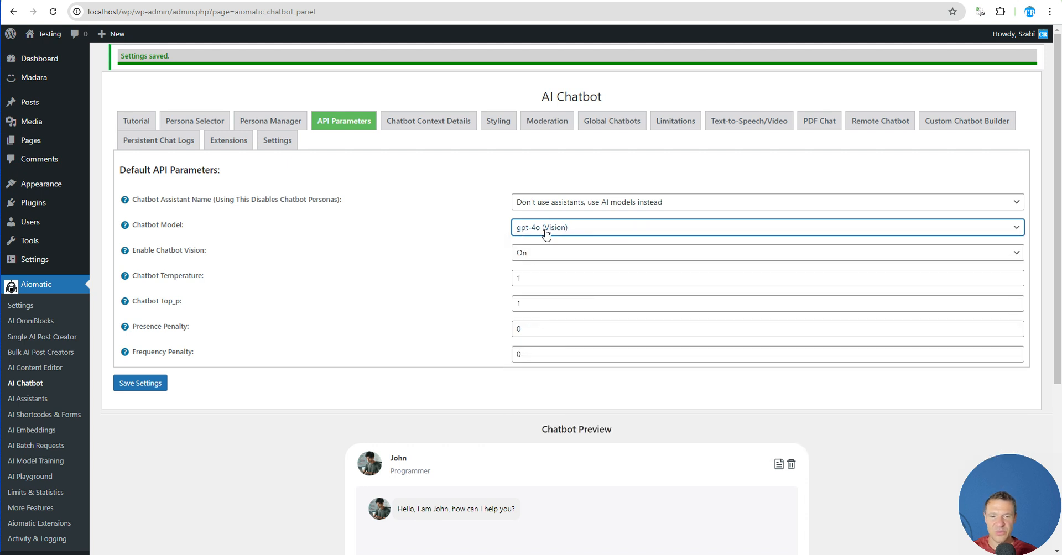
Step: Have Enable Chatbot Vision set to On and save the chatbot settings
left_click_drag(132, 251, 206, 250)
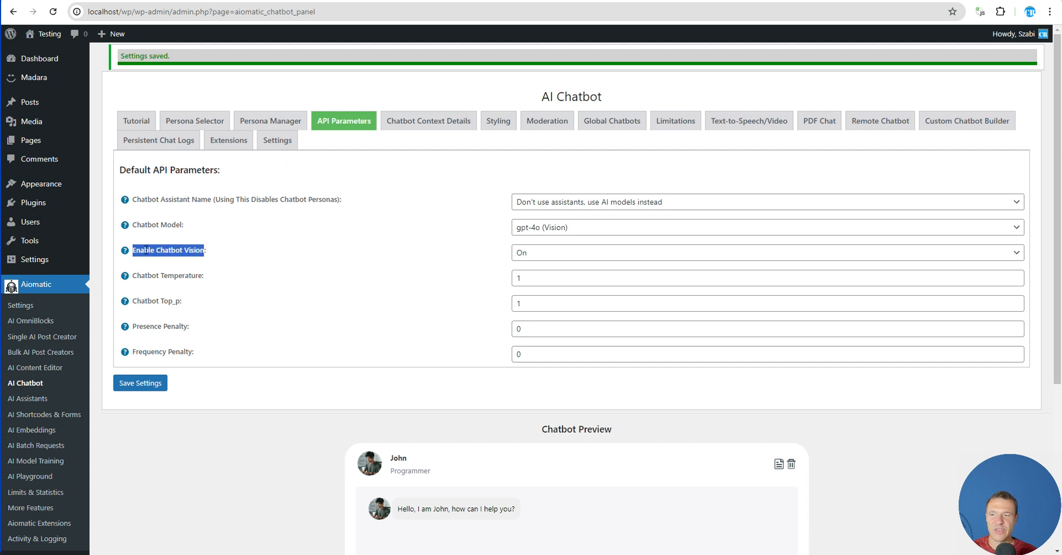
left_click(522, 254)
left_click(522, 254)
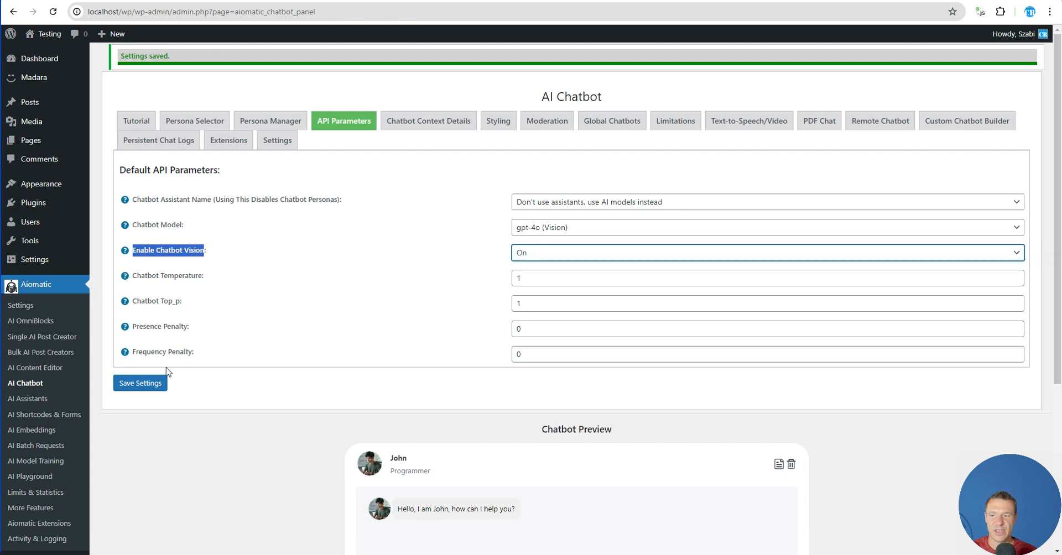
left_click(160, 383)
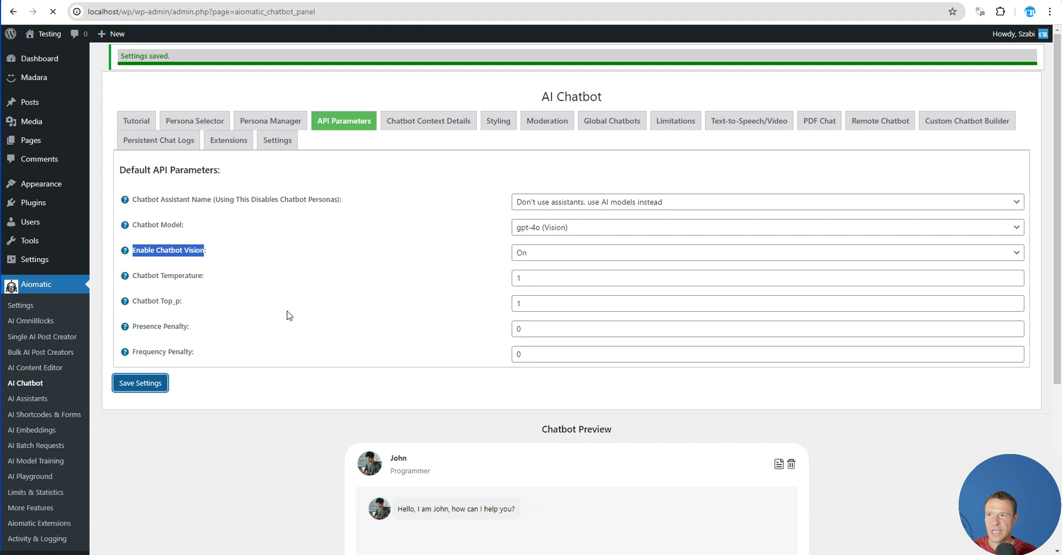
Step: Enter the message "What is this image about?" in the chatbot preview
scroll(287, 315, "down", 5)
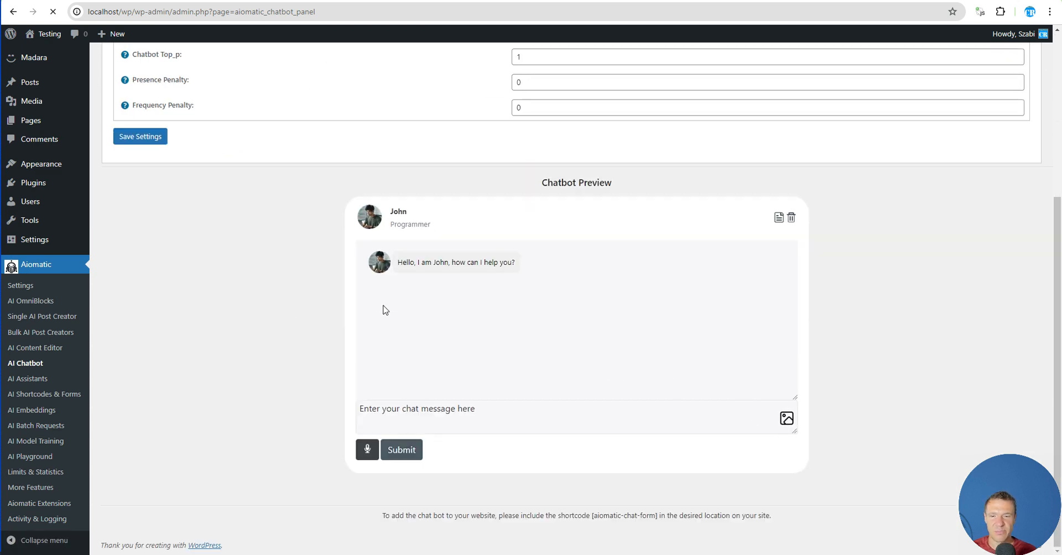
left_click(389, 420)
type("Wha")
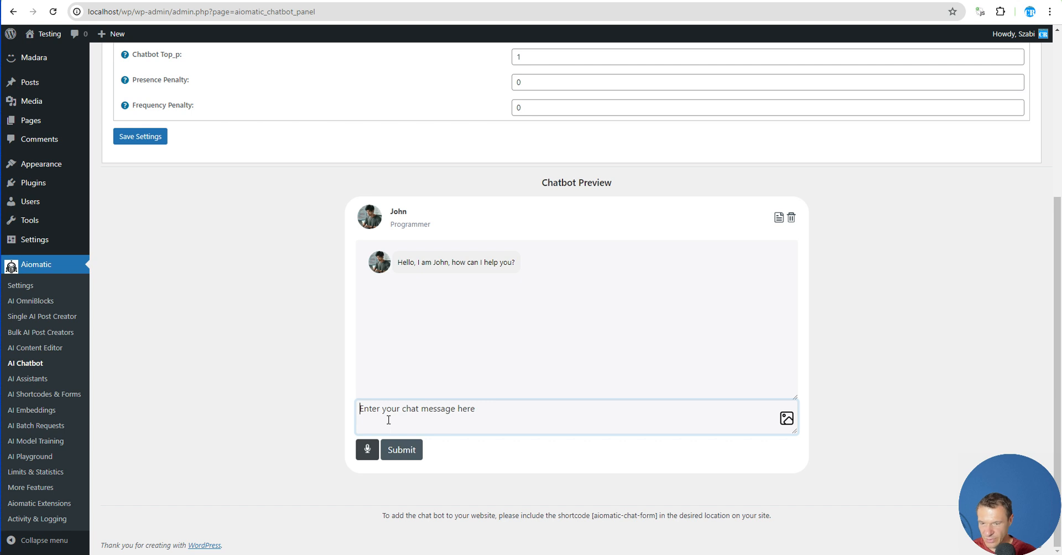
type("t")
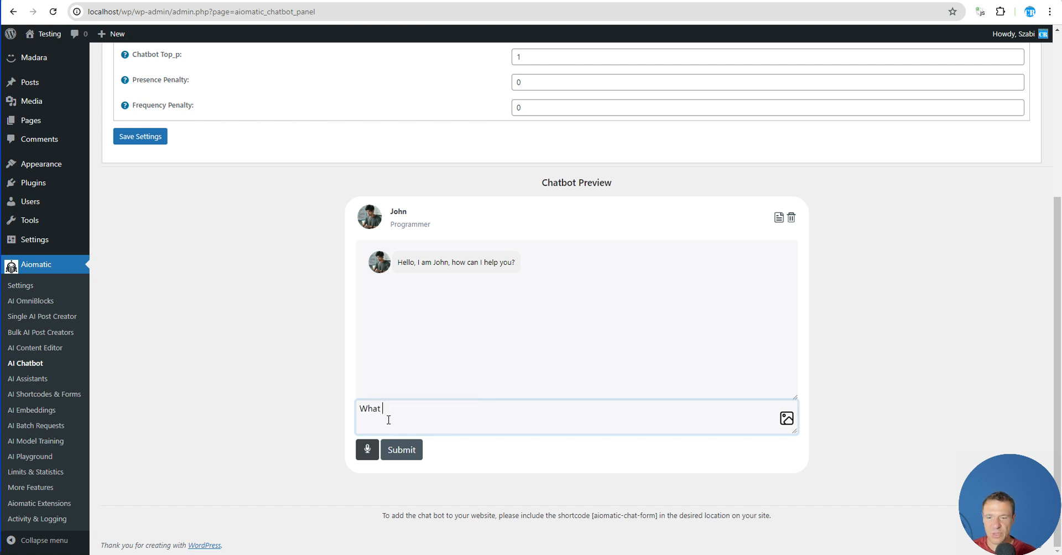
type(" is ")
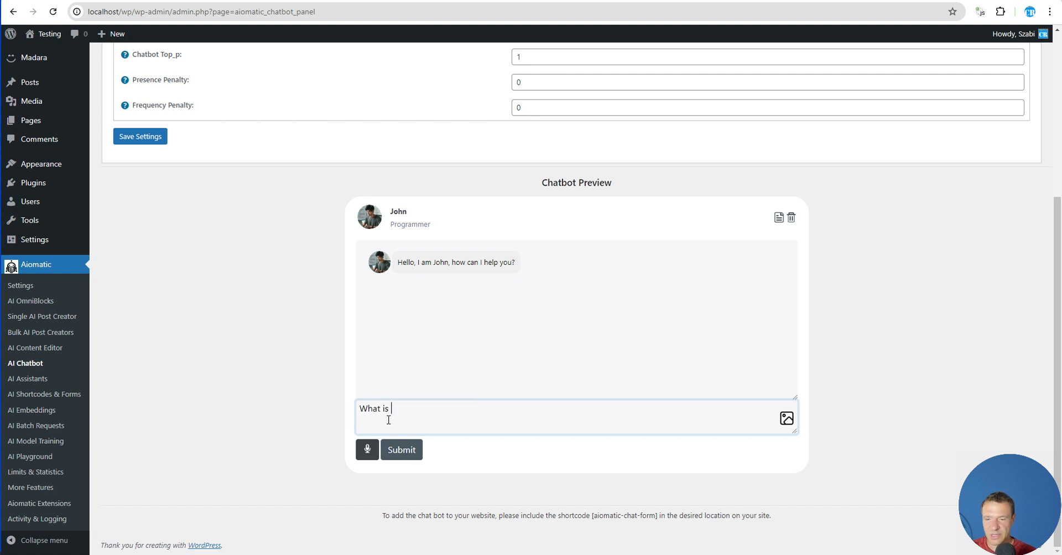
type("this image about?")
Step: Attach the image top seller.jpg to the chat message and submit it to the chatbot
left_click(787, 420)
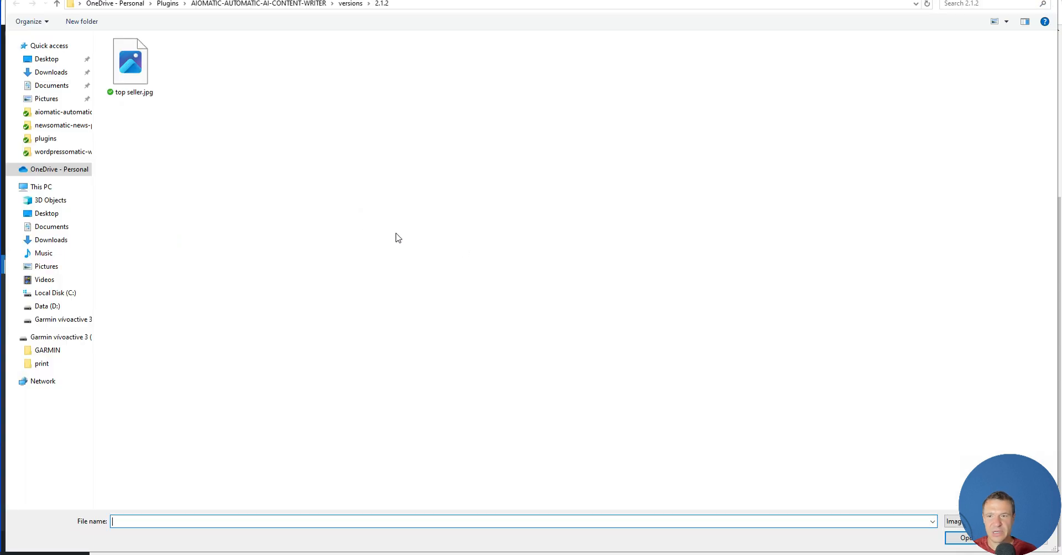
left_click(119, 74)
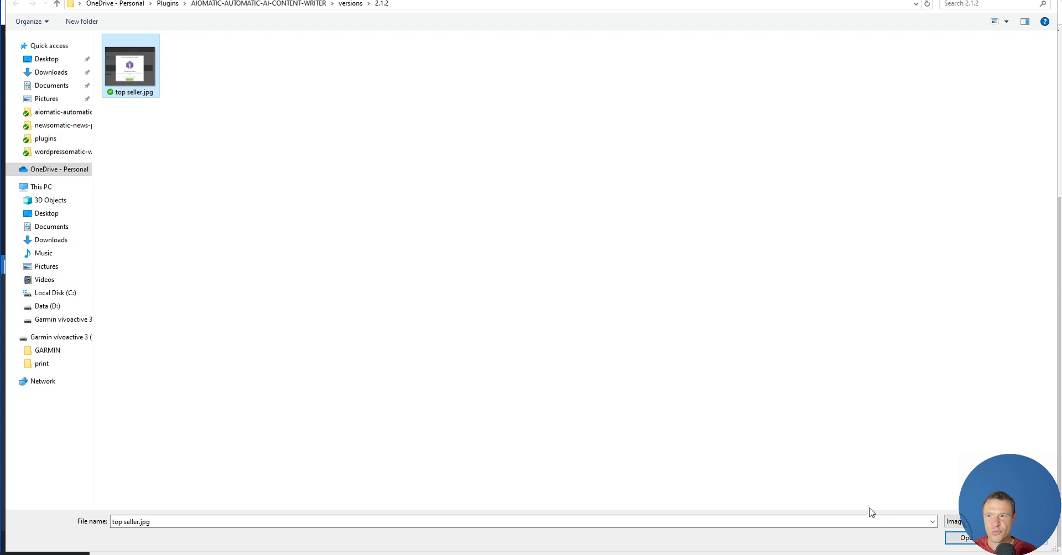
left_click(953, 540)
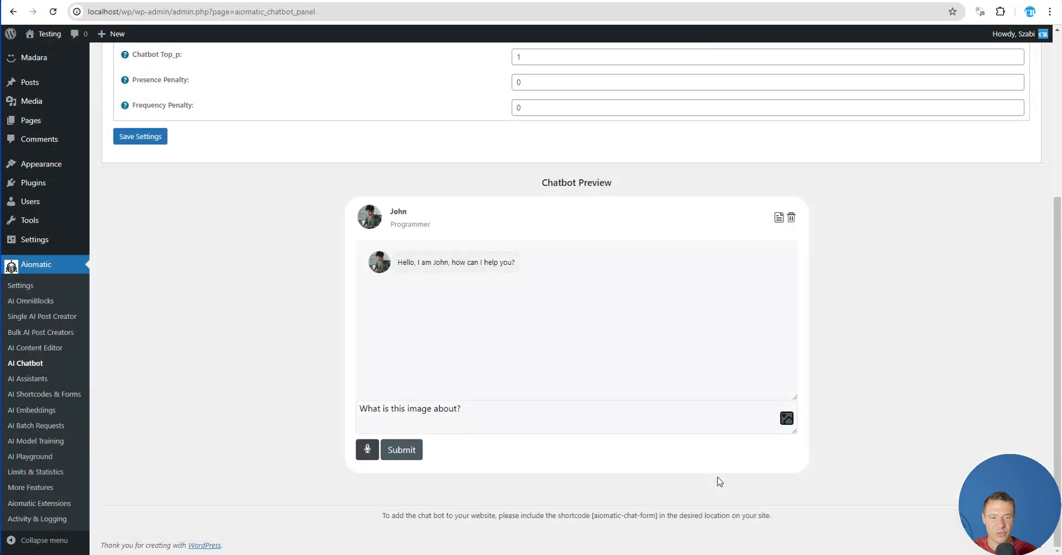
left_click(391, 450)
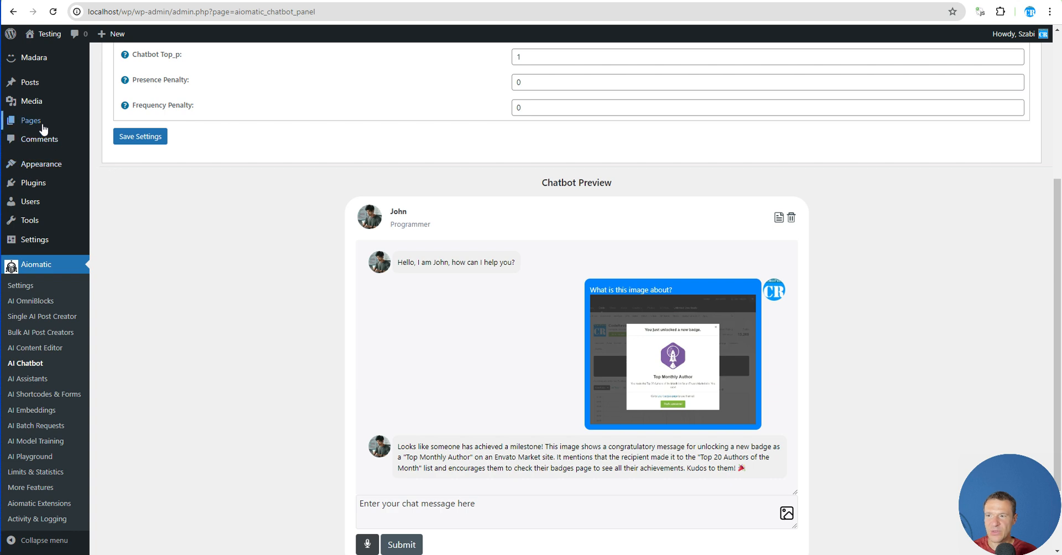
Step: Open the Media Library and view the attachment details of the uploaded Top Monthly Author badge image
mouse_move(36, 105)
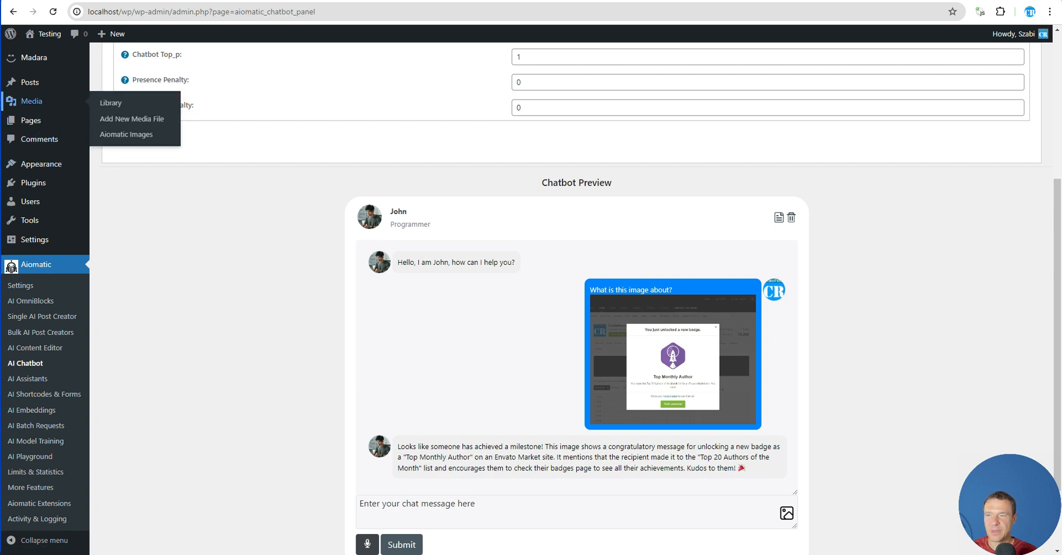
left_click(110, 102)
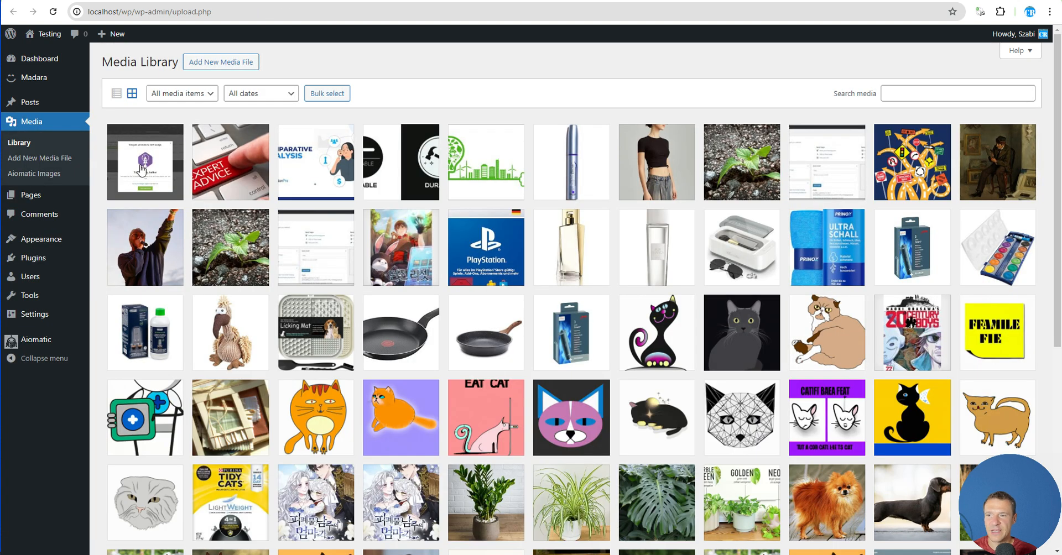
left_click(150, 169)
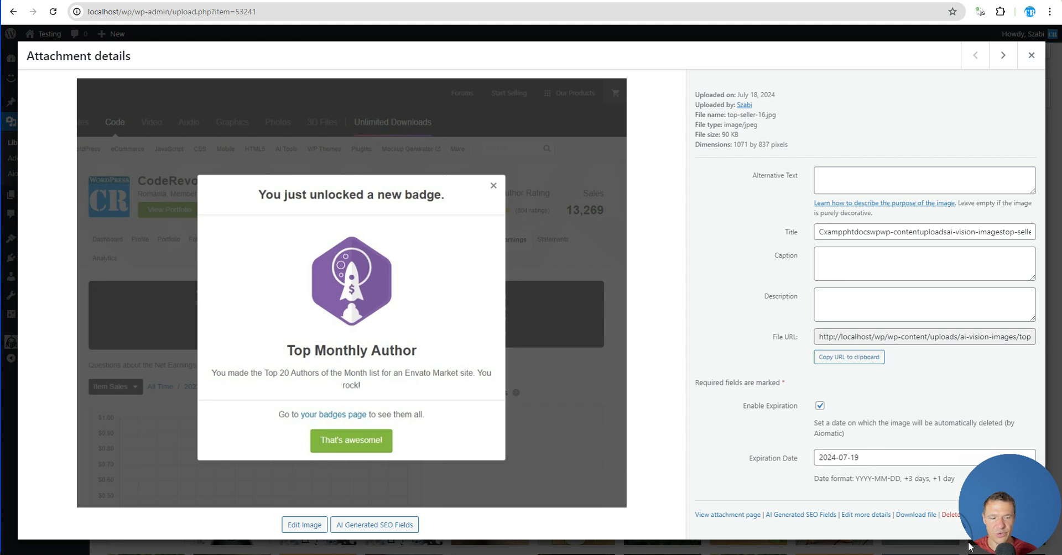
Step: Compare the badge image's expiration date with today's date in the system calendar, and close the attachment details
left_click(1027, 554)
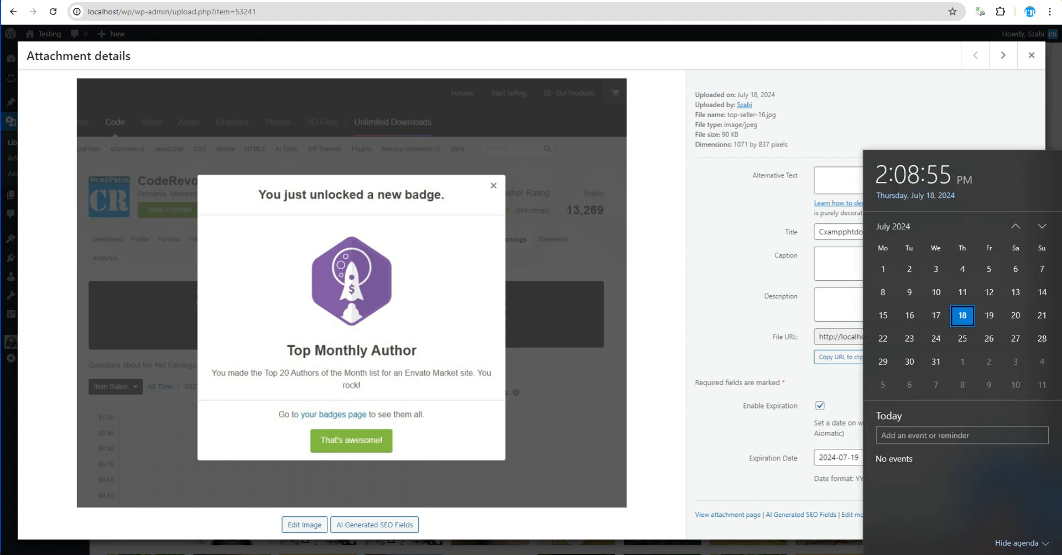
left_click(1027, 554)
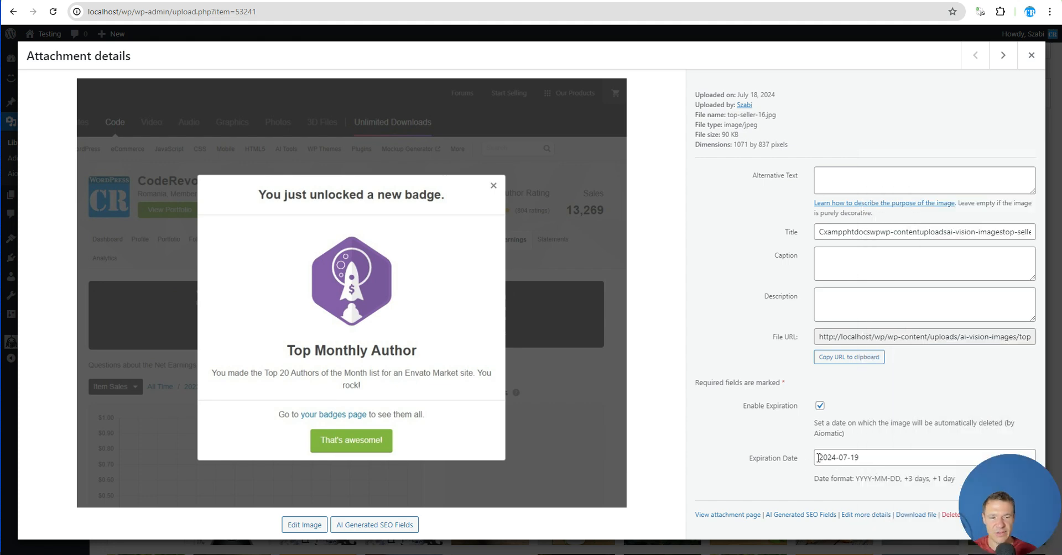
left_click_drag(818, 458, 866, 458)
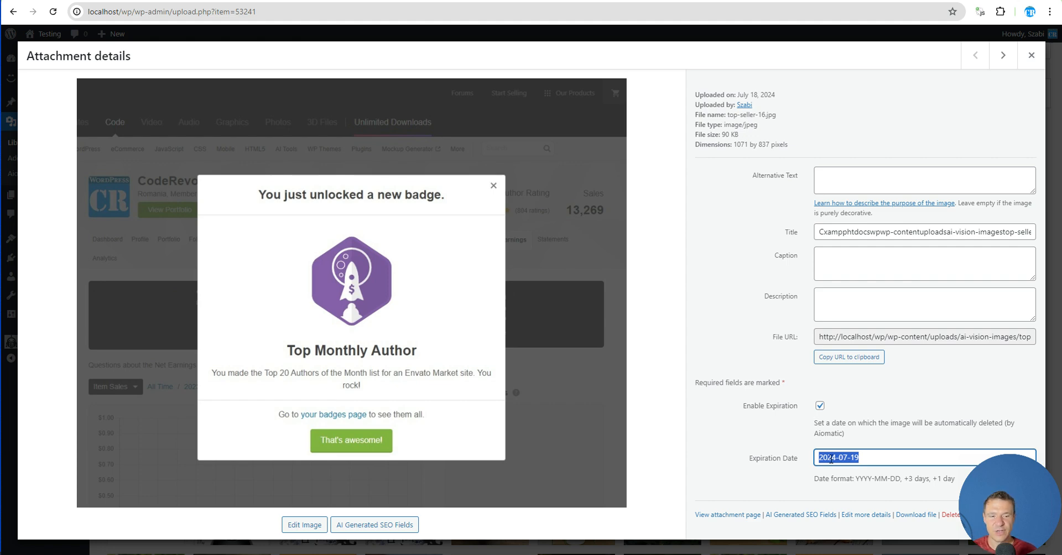
left_click(708, 298)
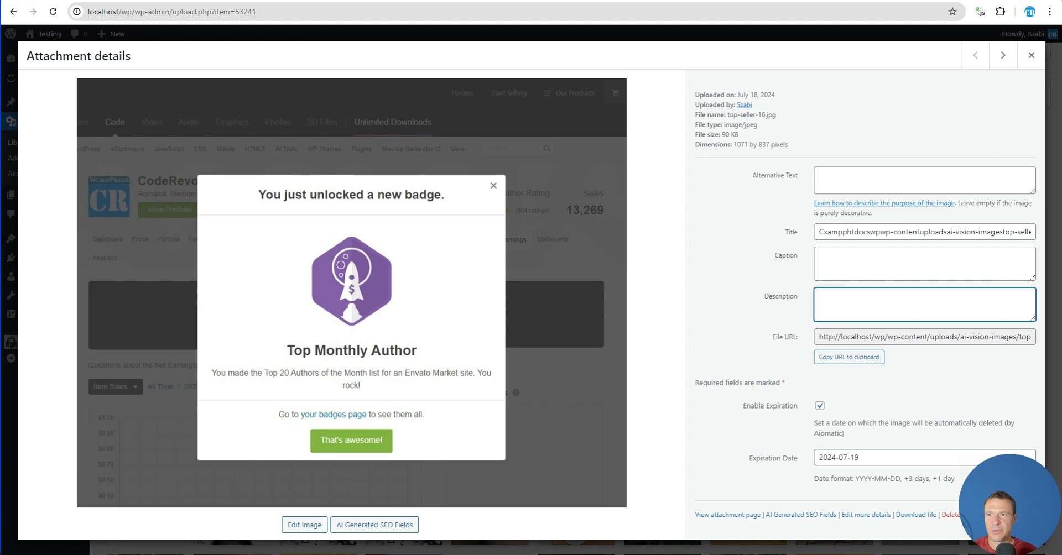
left_click(1032, 54)
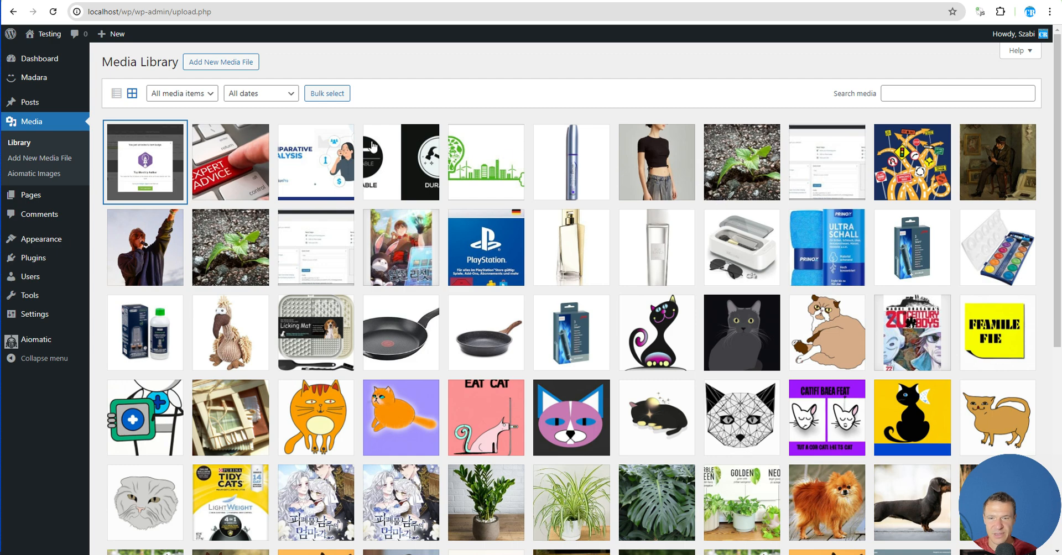
Step: Enable expiration for the Comparative Analysis image alysis.jpg and set its expiration date to 2024-07-29
left_click(287, 162)
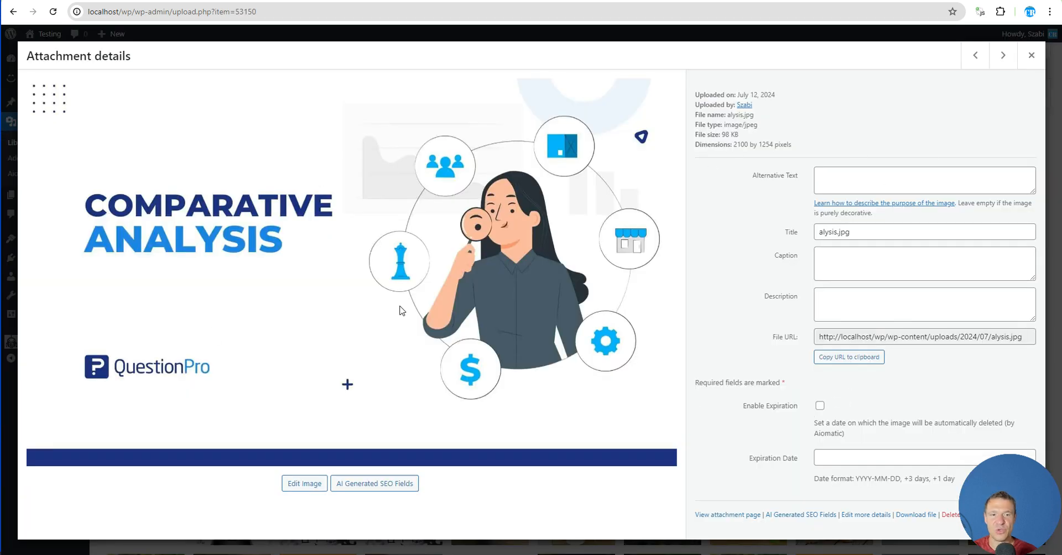
left_click(820, 406)
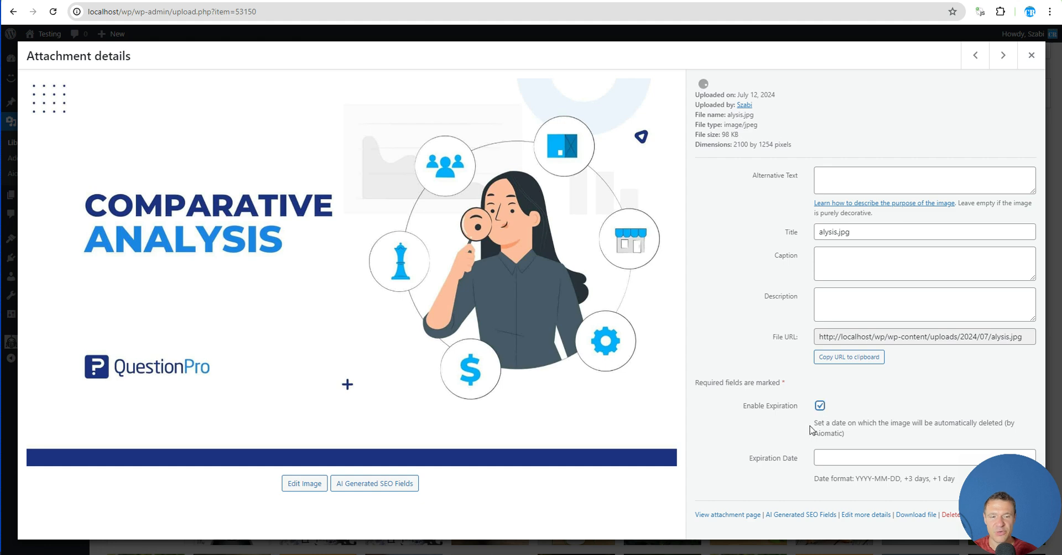
left_click(833, 459)
type("2002")
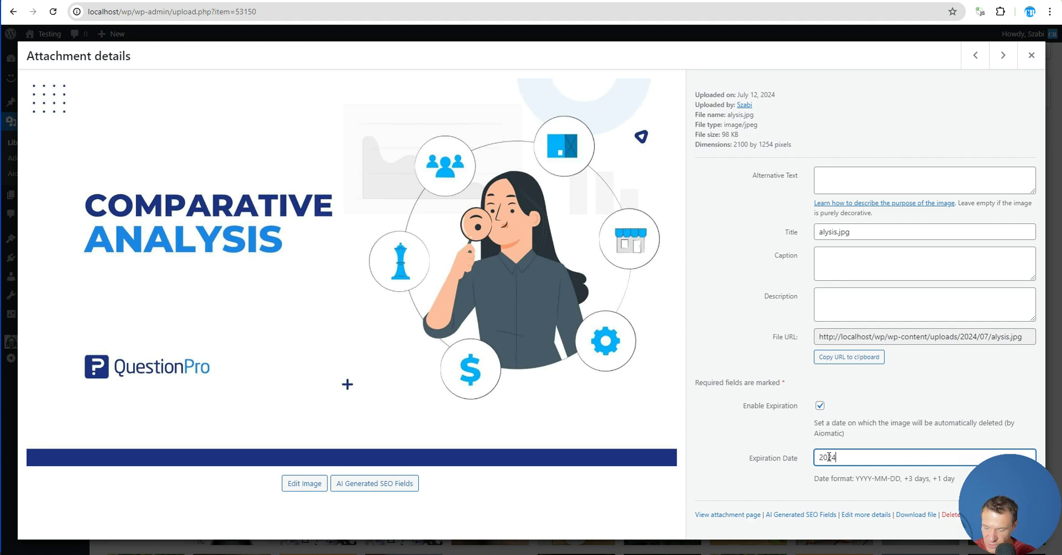
type("-07-29")
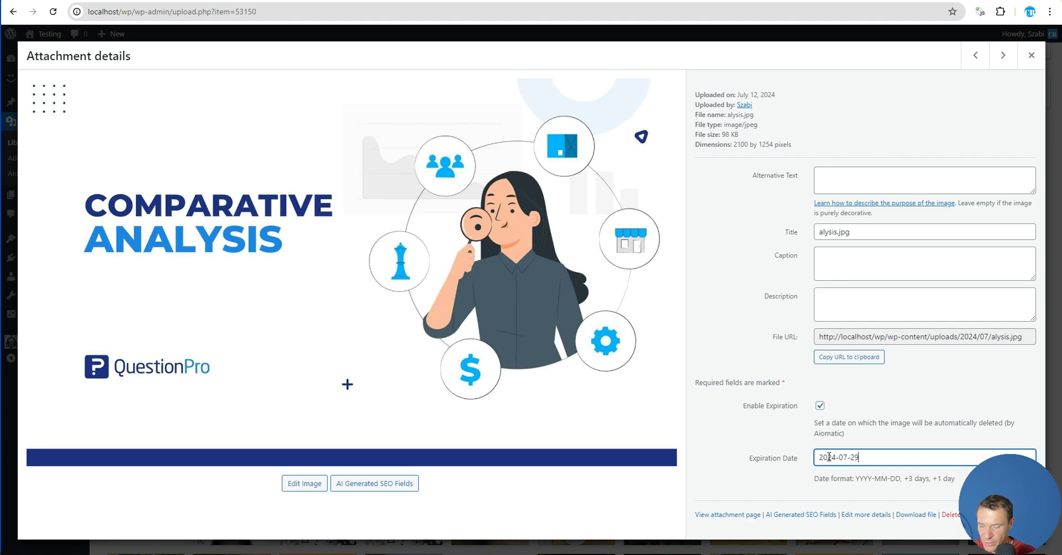
left_click(767, 438)
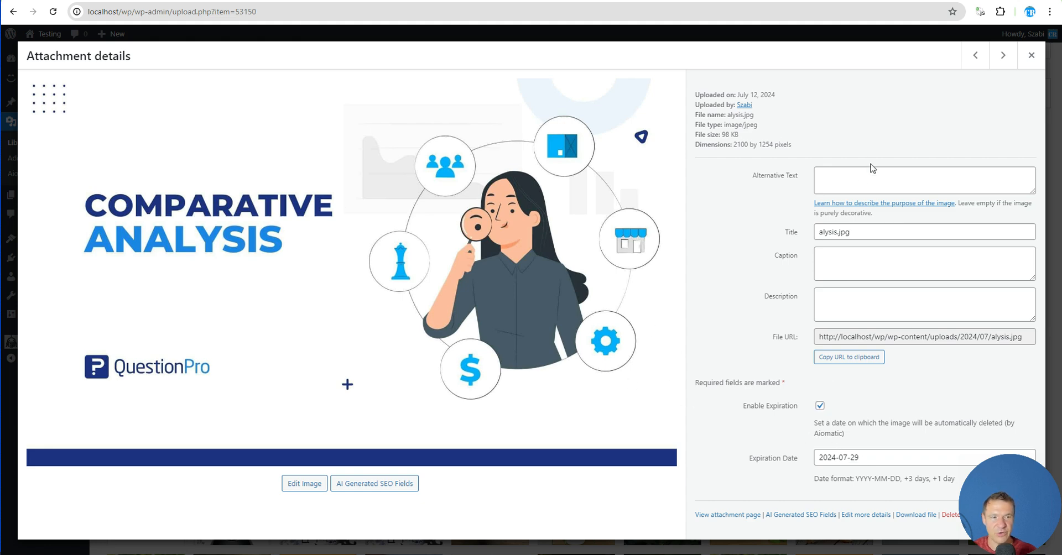
Step: Turn off expiration for alysis.jpg, clear its expiration date, and return from the attachment details to the Media Library
left_click(819, 405)
triple_click(835, 459)
key("BackSpace")
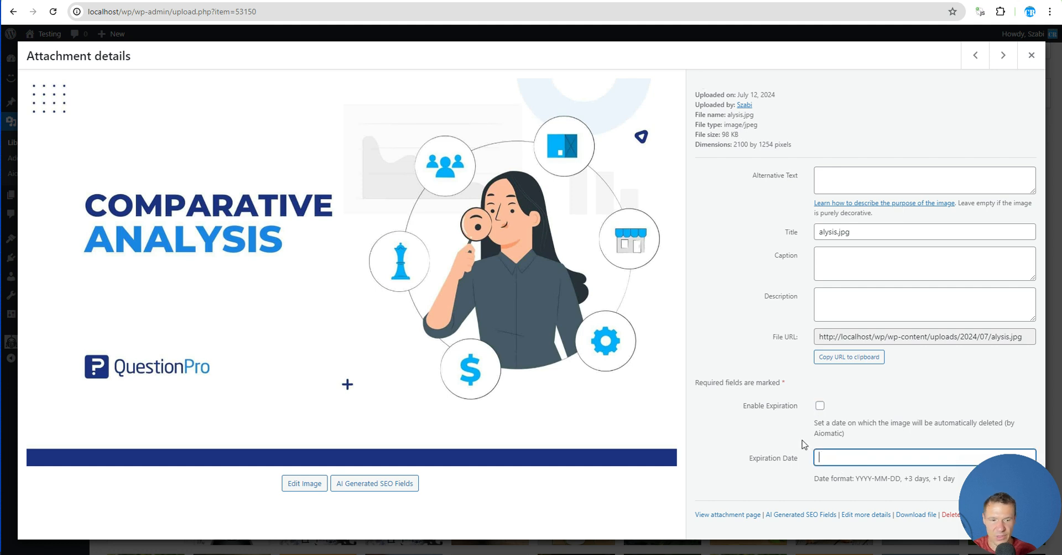
left_click(1031, 56)
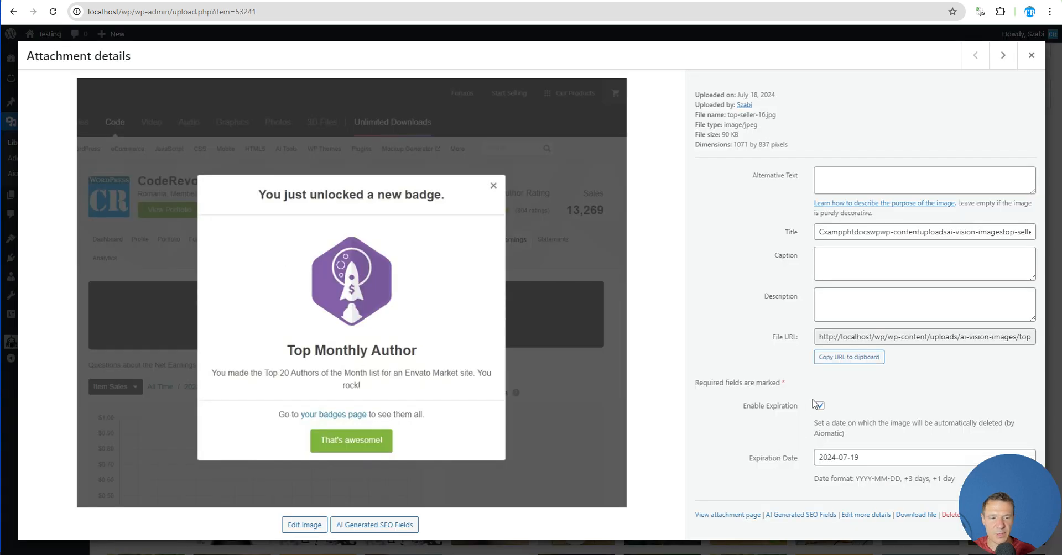
left_click(1031, 56)
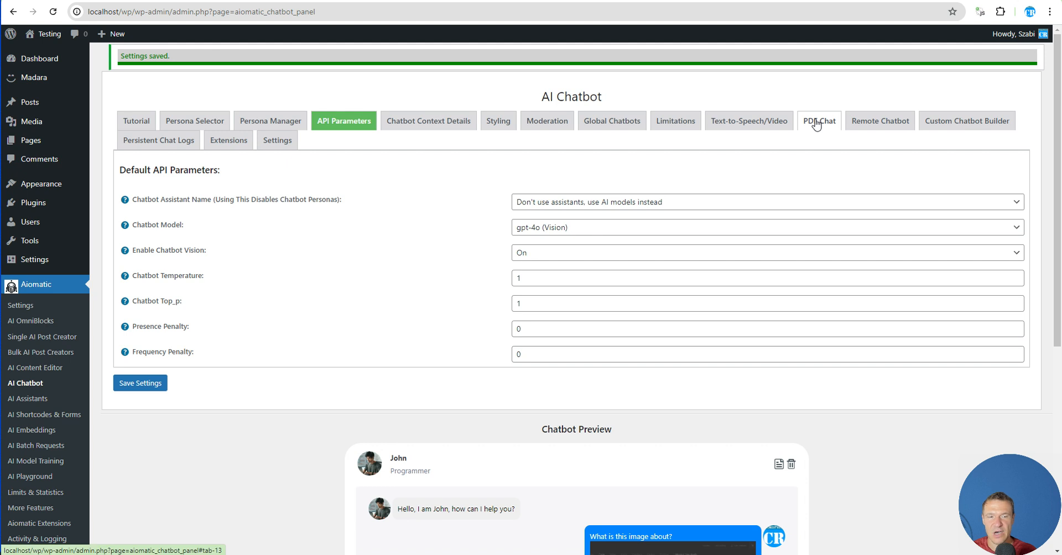
Step: View the Uploaded PDF Files Expiration Date option in the AI Chatbot's PDF Chat settings
left_click(816, 125)
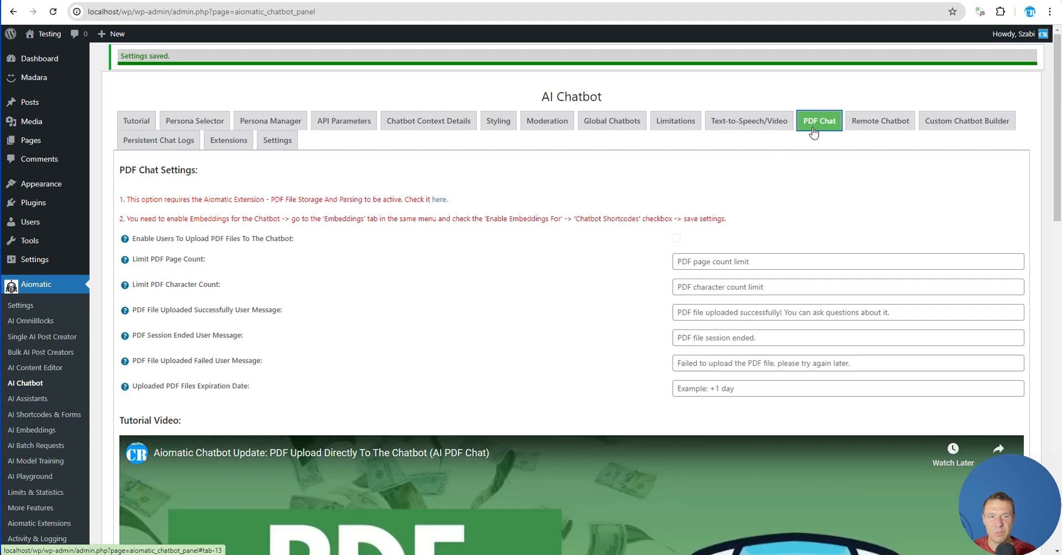
left_click_drag(133, 387, 243, 386)
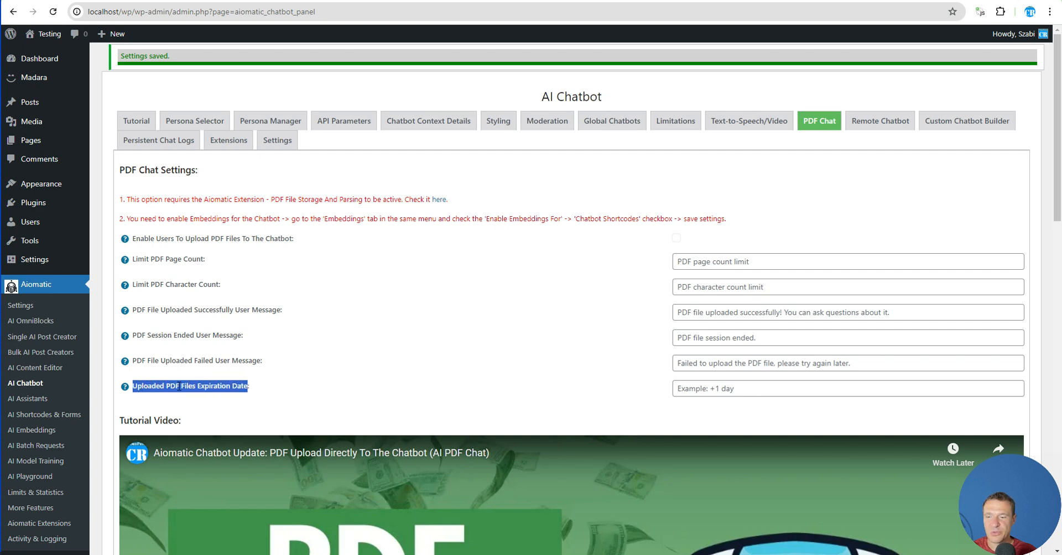
left_click(696, 389)
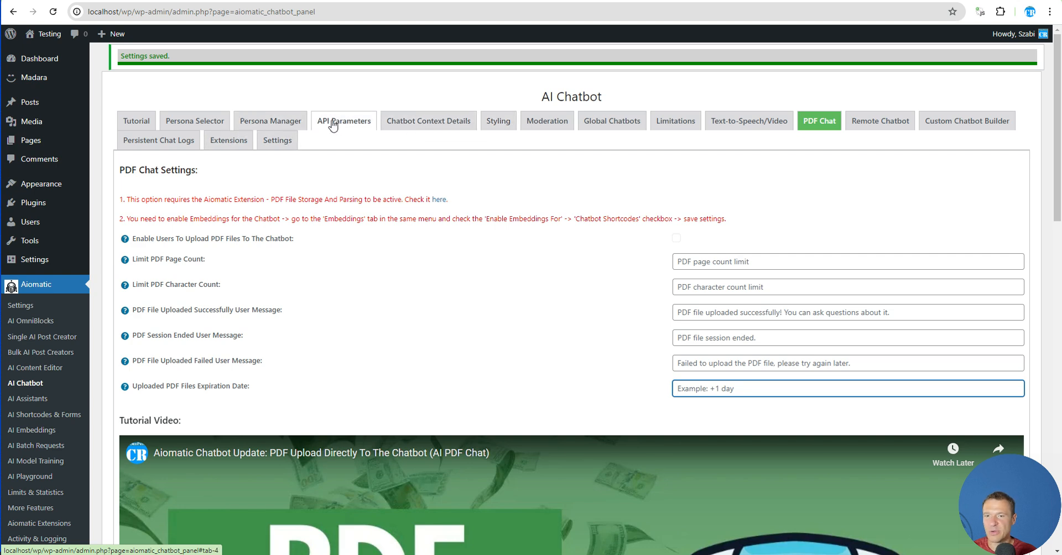
Step: View the Chatbot AI Vision Uploaded Files Expiration Date option in the chatbot's general settings
left_click(277, 140)
scroll(369, 283, "down", 7)
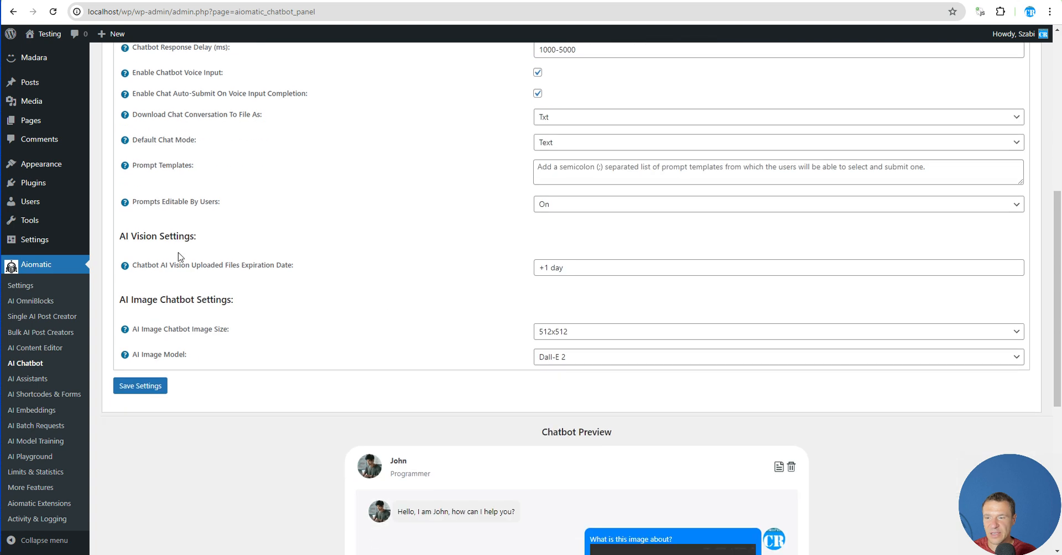
scroll(178, 256, "up", 5)
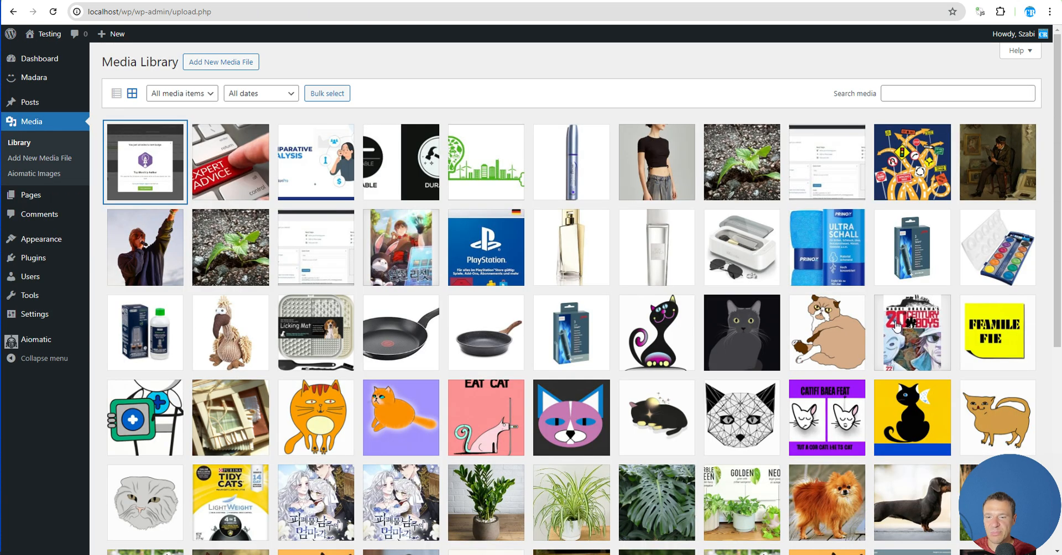
Step: Check the expiration fields of the badge image and of the filter cartridge box image SL500_.jpg in the Media Library
left_click(170, 170)
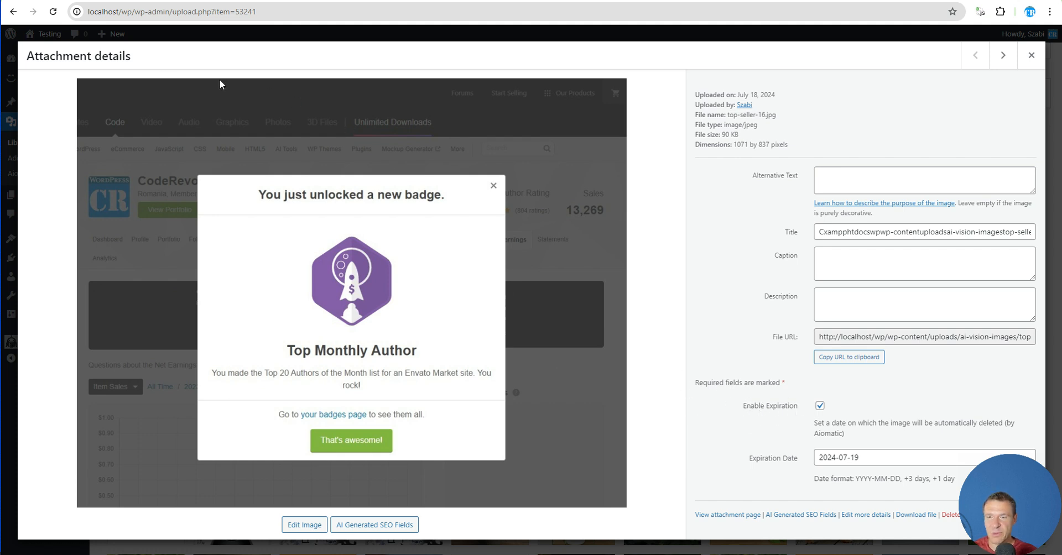
left_click(1026, 61)
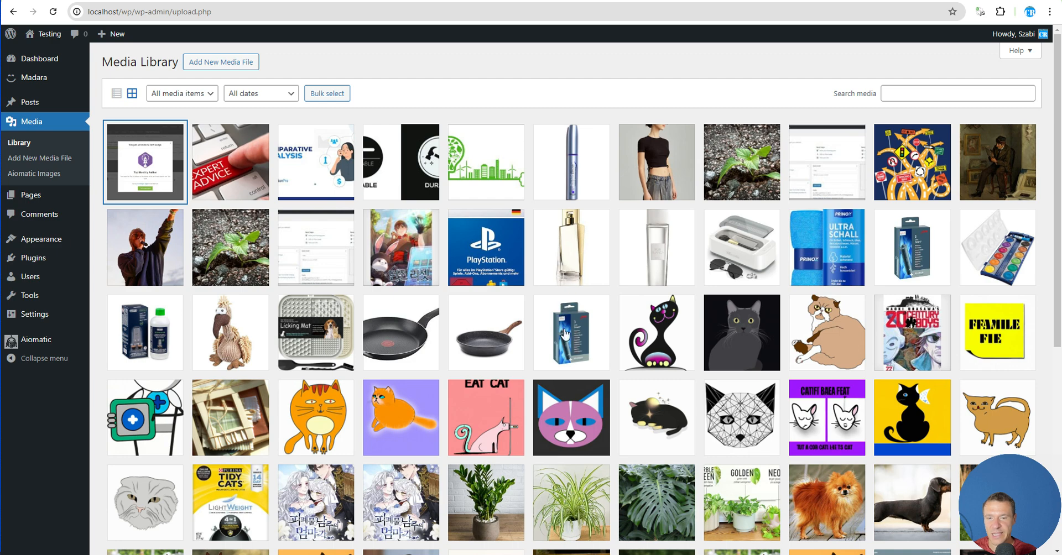
left_click(565, 335)
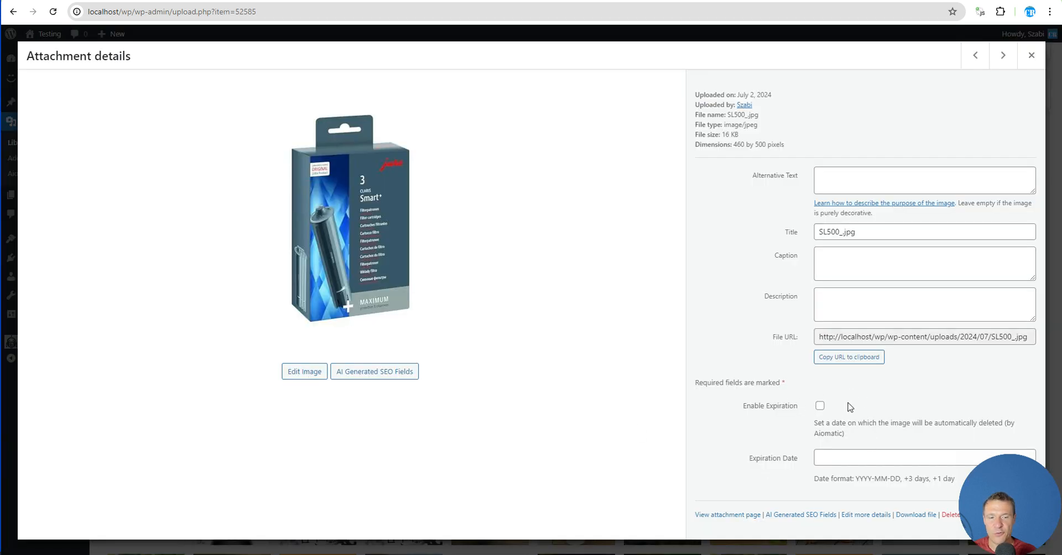
left_click(1031, 57)
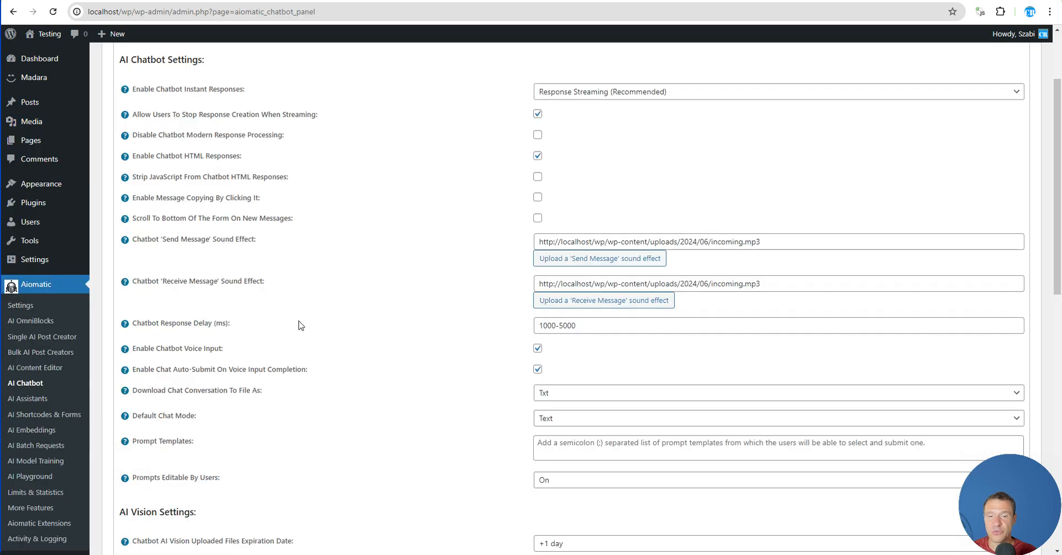
Step: Review the chatbot's AI Vision expiration setting and the image conversation in the preview, and switch to the Aiomatic item page on CodeCanyon
scroll(499, 318, "down", 4)
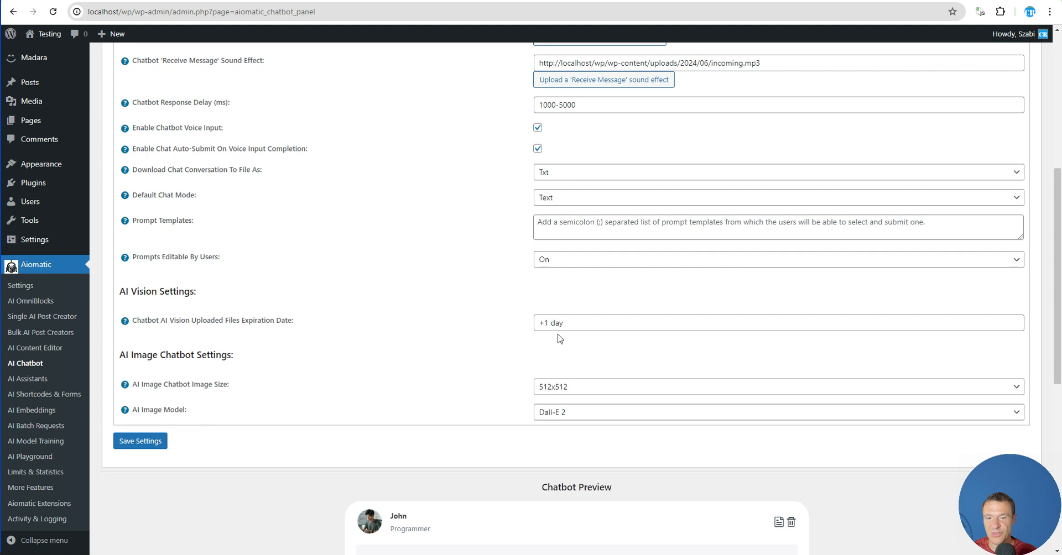
scroll(479, 354, "up", 4)
scroll(470, 365, "down", 10)
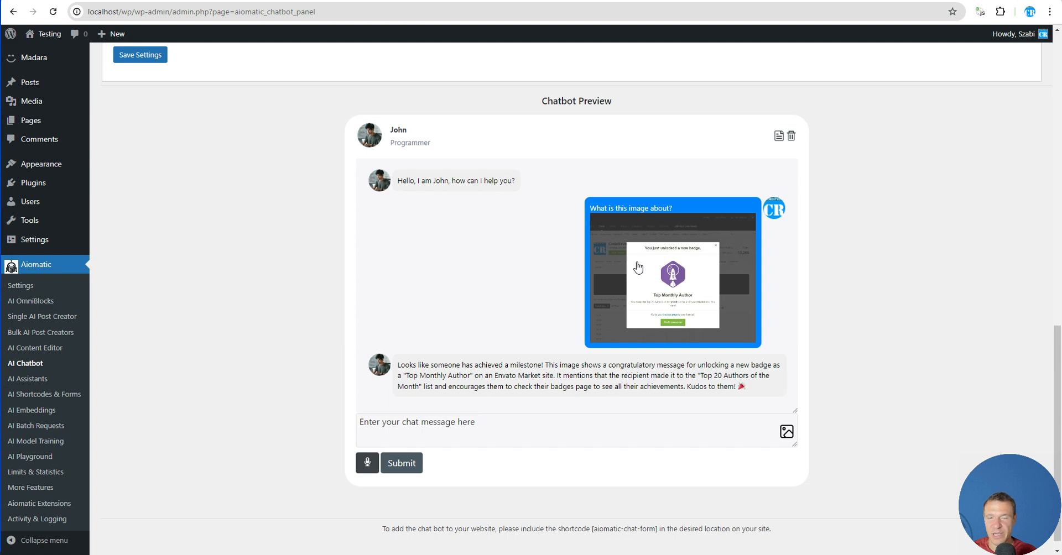
scroll(344, 287, "up", 15)
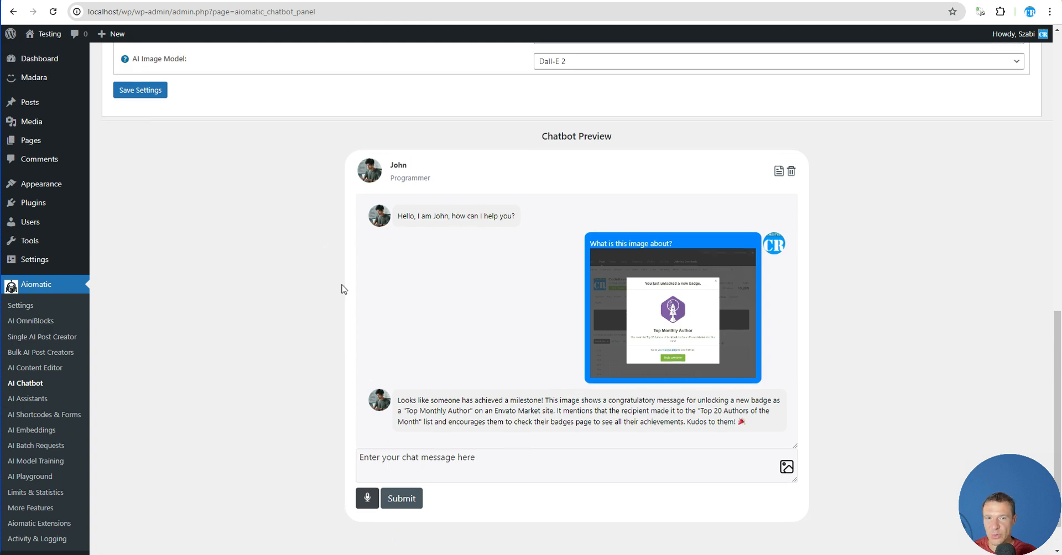
scroll(753, 247, "down", 15)
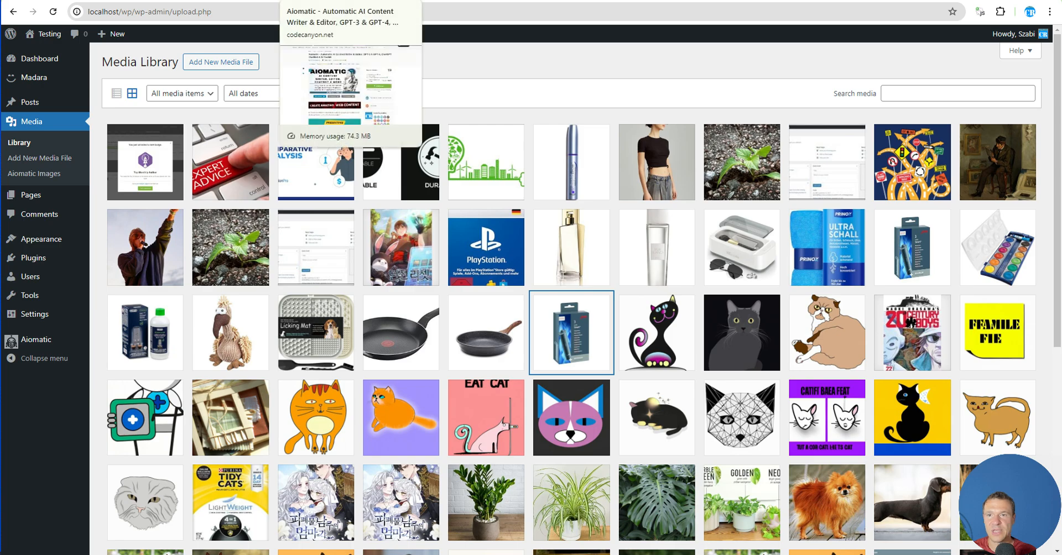
left_click(308, 2)
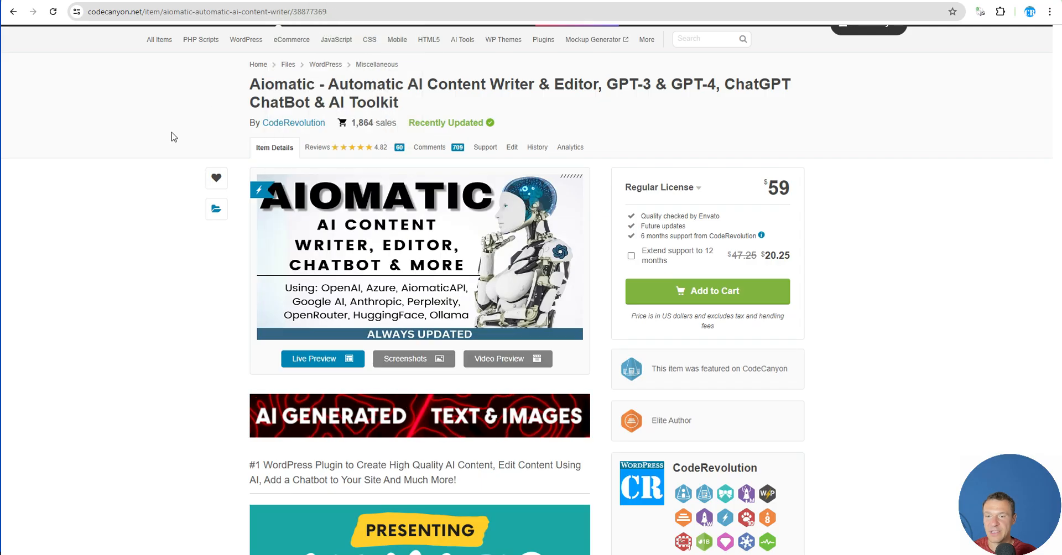